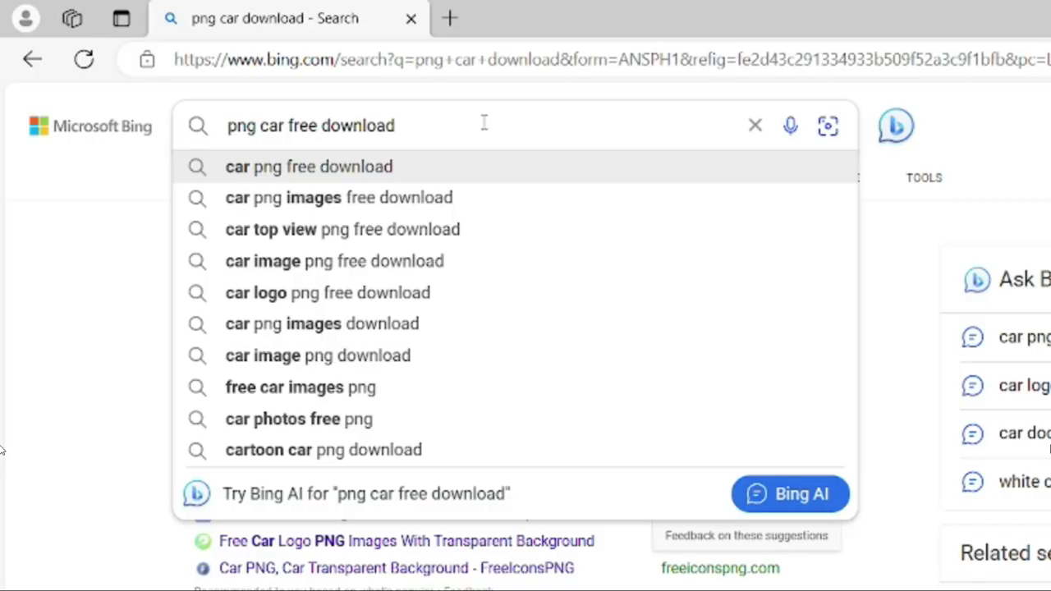
# - Run the Bing search for 'png car free download'
pyautogui.press('Return')
# - Filter the results to images and follow the black Mercedes image to its PlusPNG page
pyautogui.click(416, 184)
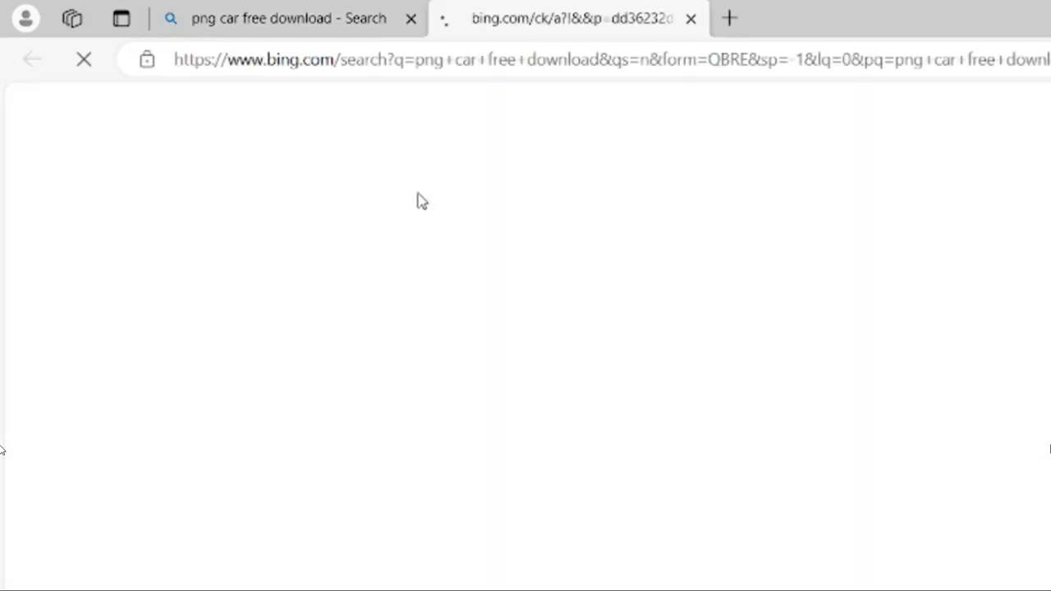
pyautogui.moveTo(583, 472)
pyautogui.click(628, 467)
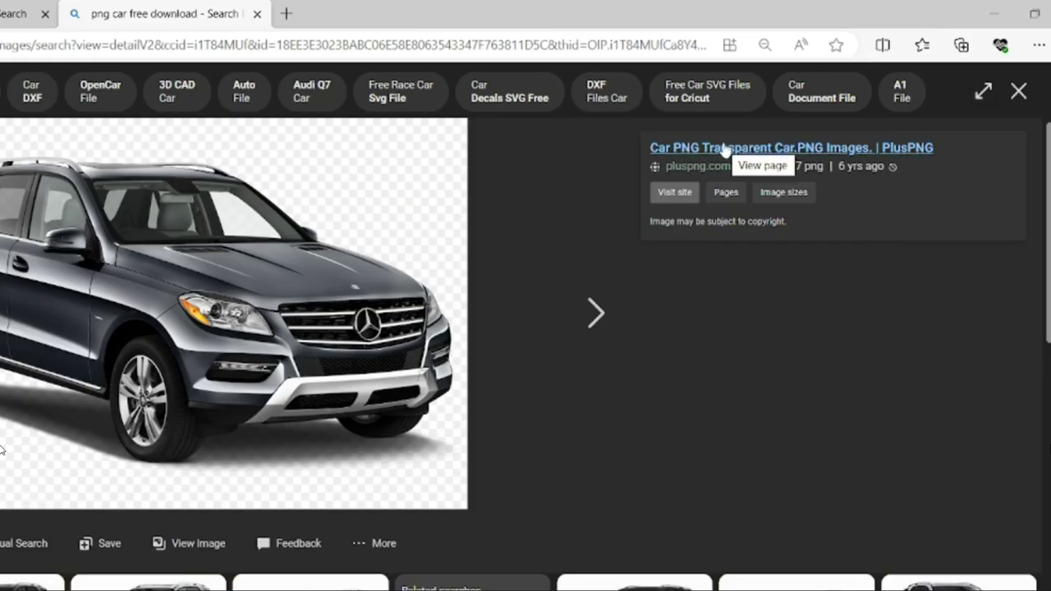
pyautogui.click(770, 147)
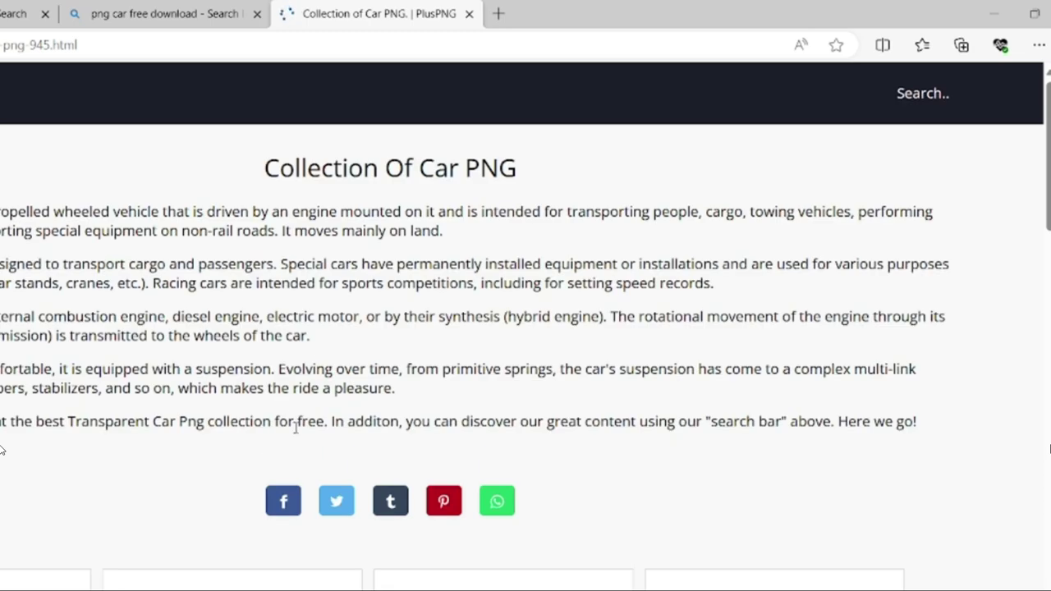
# - Download the dark grey Mercedes SUV PNG (1312x897) from PlusPNG and open it
pyautogui.scroll(-2, 618, 311)
pyautogui.scroll(2, 617, 312)
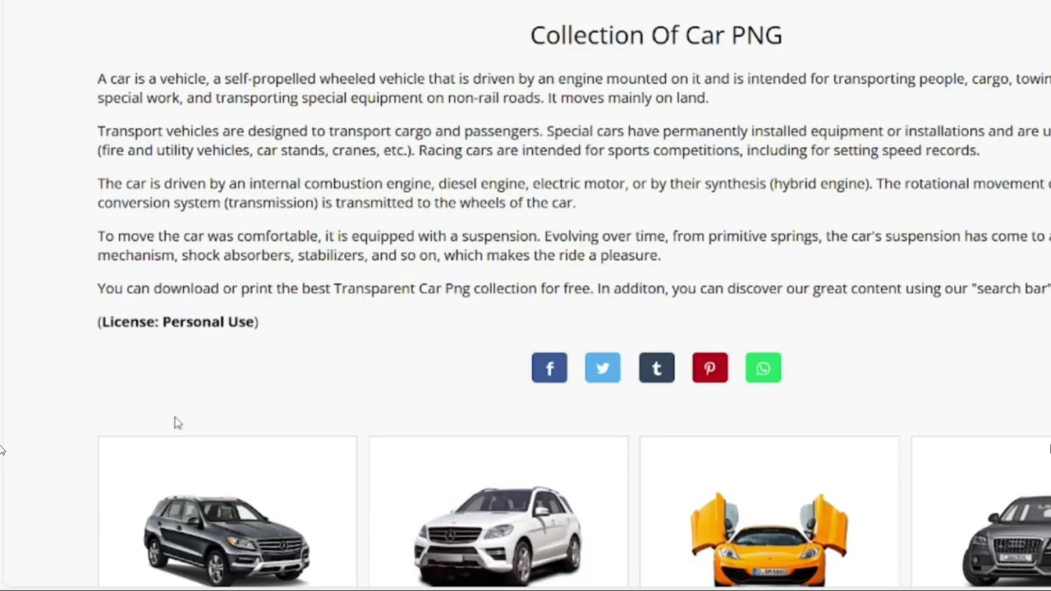
pyautogui.scroll(-1, 220, 448)
pyautogui.click(216, 447)
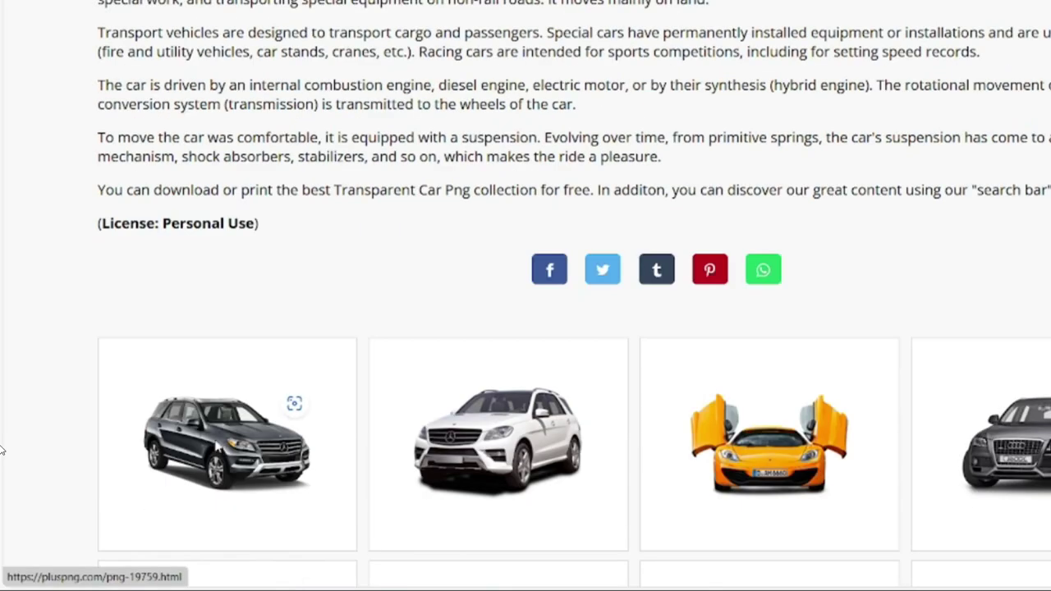
pyautogui.scroll(-3, 810, 258)
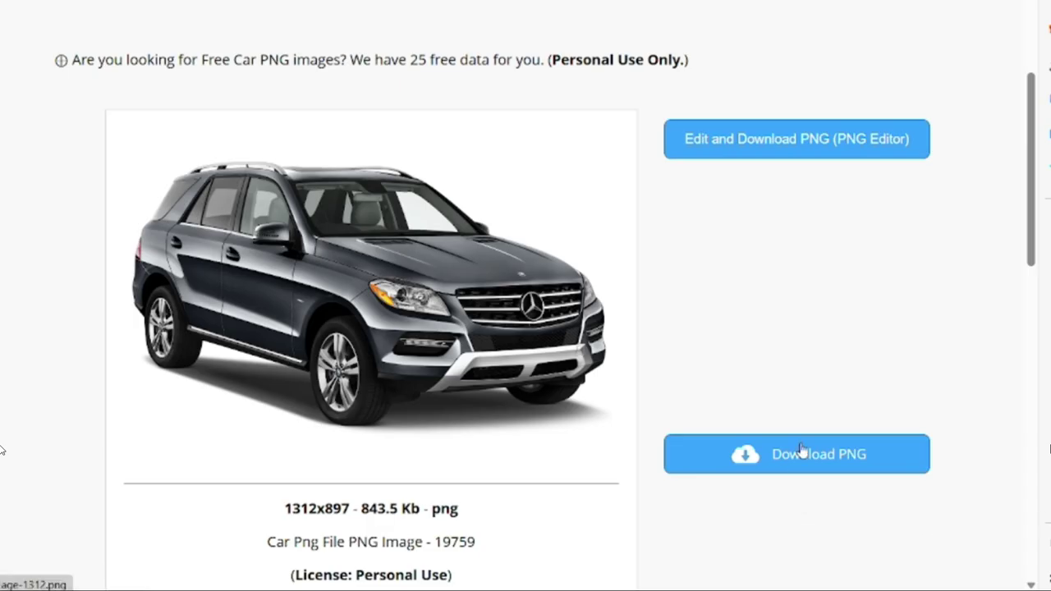
pyautogui.click(801, 448)
pyautogui.click(698, 8)
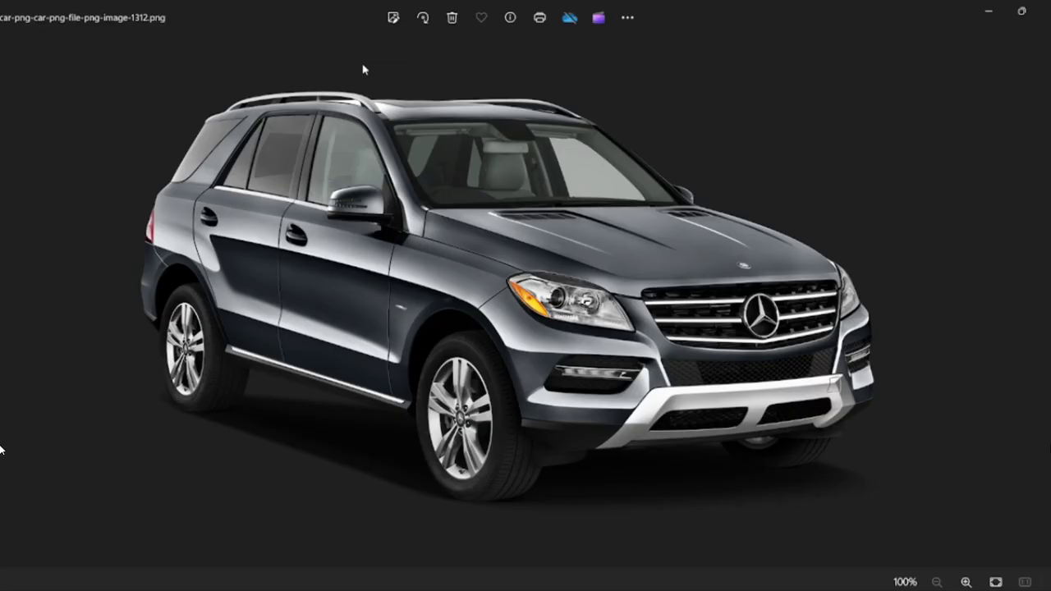
# - Save the car image cropped to 1278 x 772 in Photos, then start a new browser tab
pyautogui.click(394, 18)
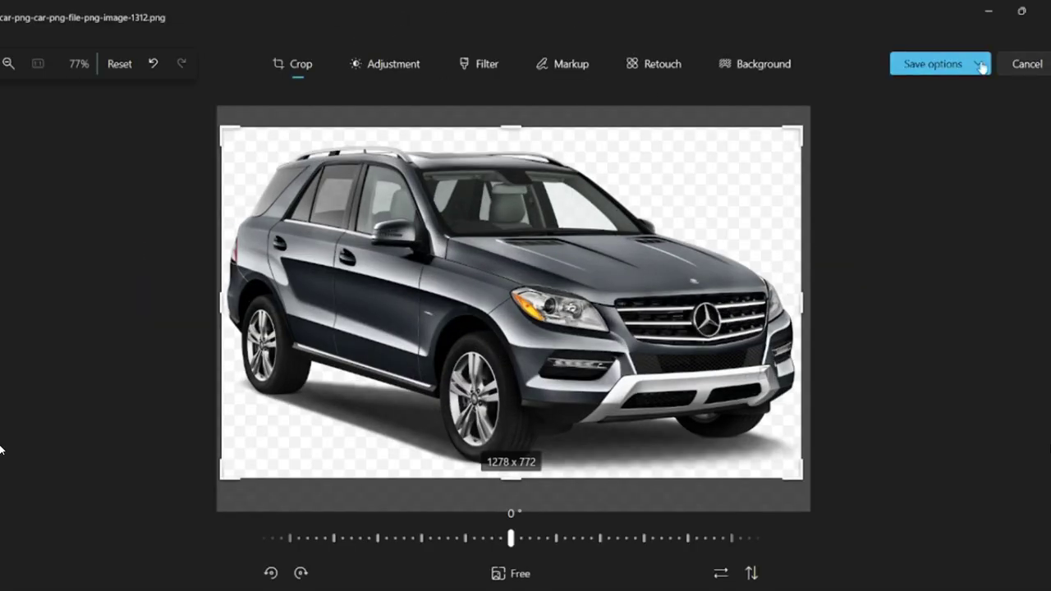
pyautogui.click(979, 63)
pyautogui.click(958, 116)
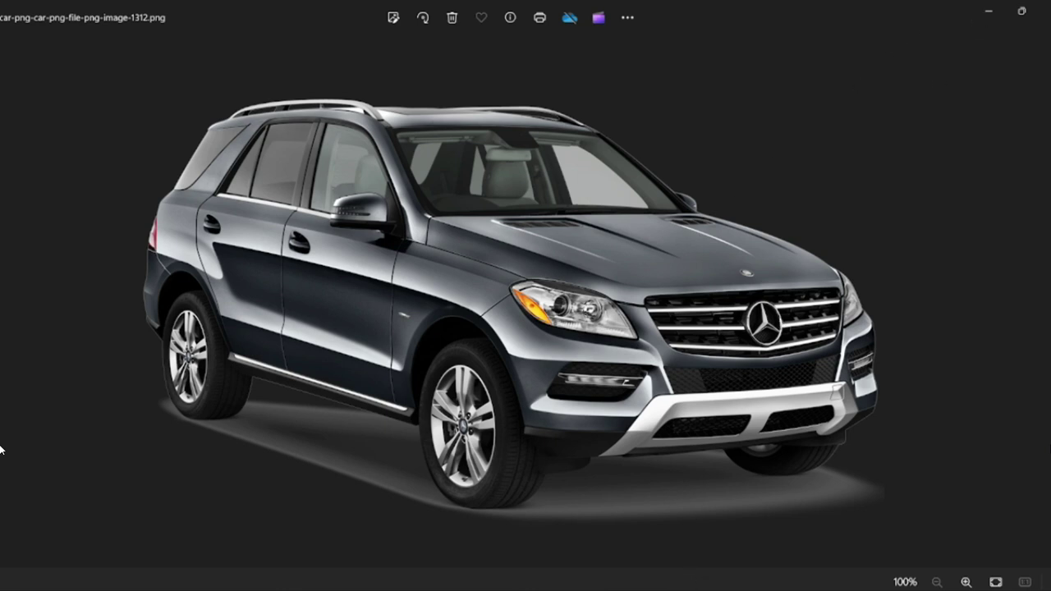
pyautogui.click(576, 534)
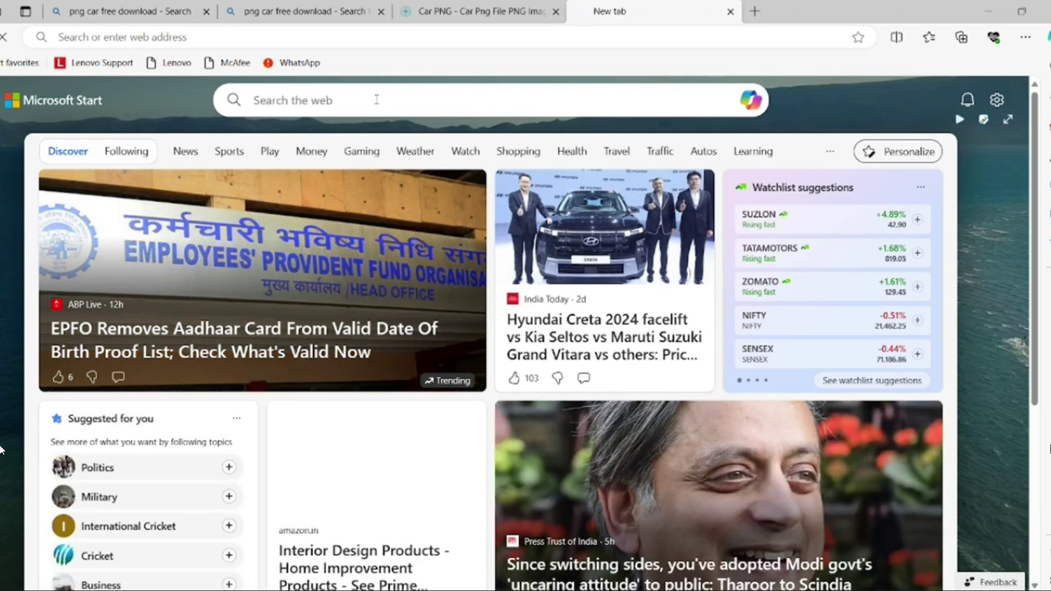
# - Search Bing for 'macromedia fireworks free download' and open the Uptodown result
pyautogui.click(376, 99)
pyautogui.write('macromed')
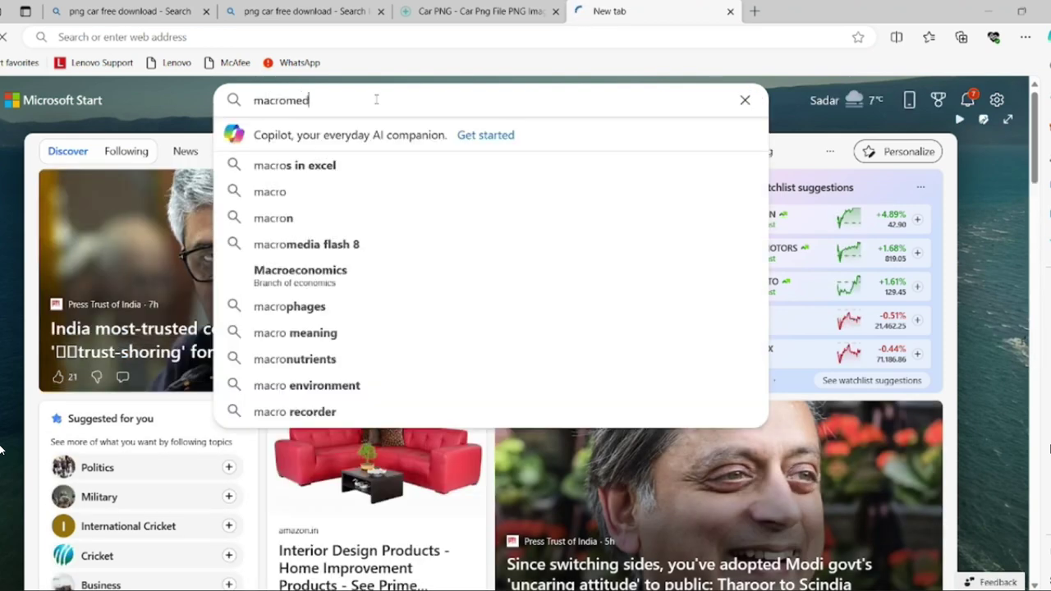
pyautogui.write('ia fireworks free d')
pyautogui.click(344, 165)
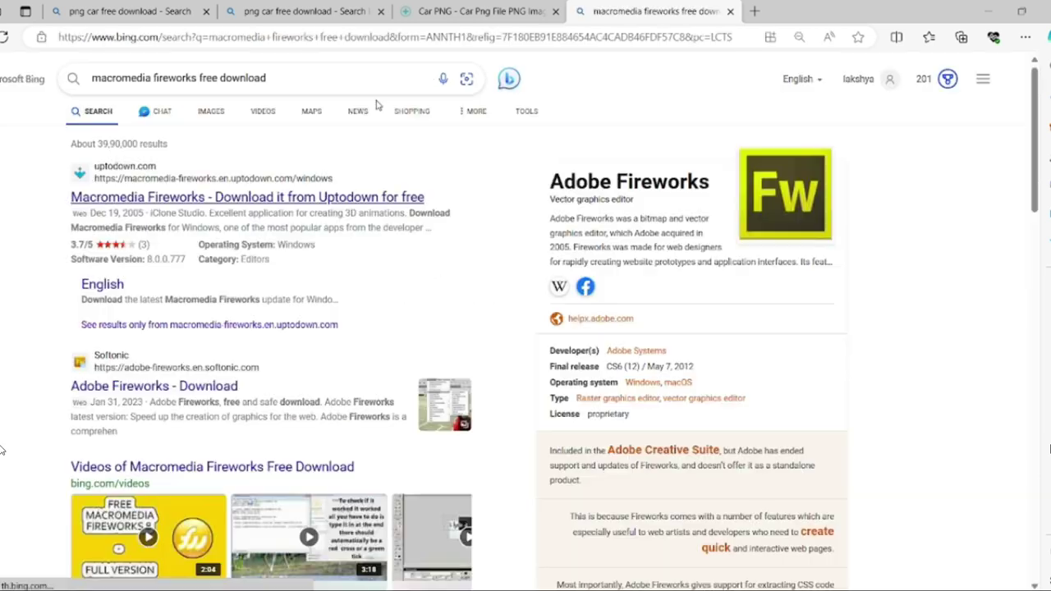
pyautogui.click(224, 197)
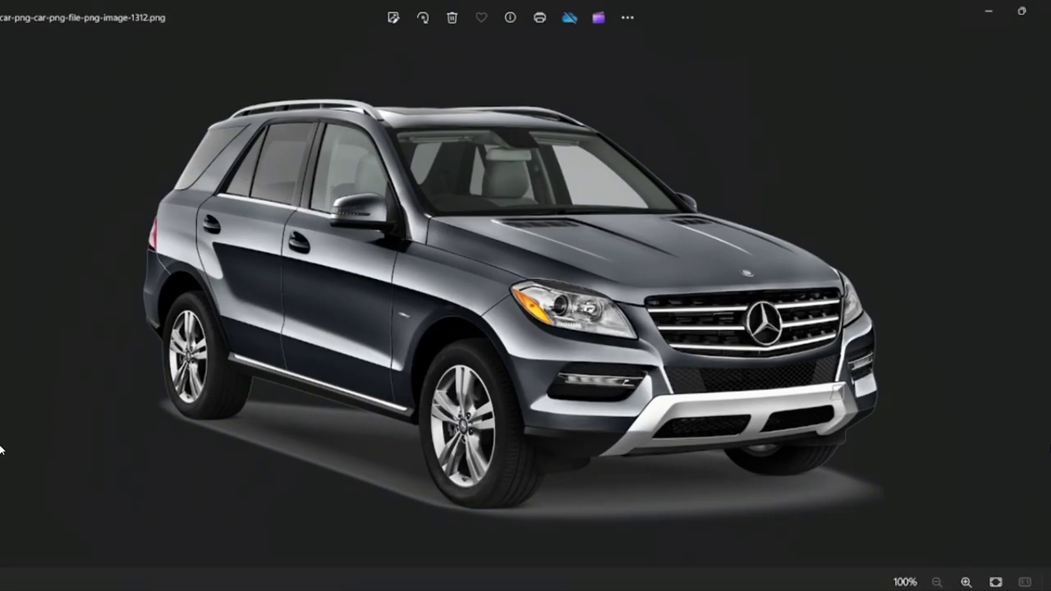
# - Open the car PNG from Photos in Fireworks 8 using Open with
pyautogui.click(628, 17)
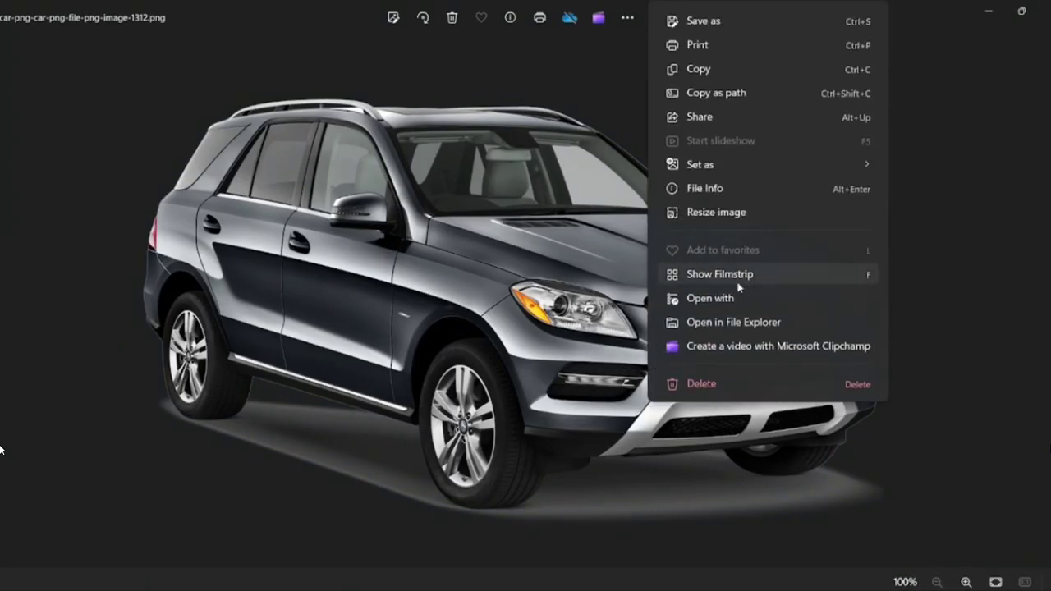
pyautogui.click(797, 301)
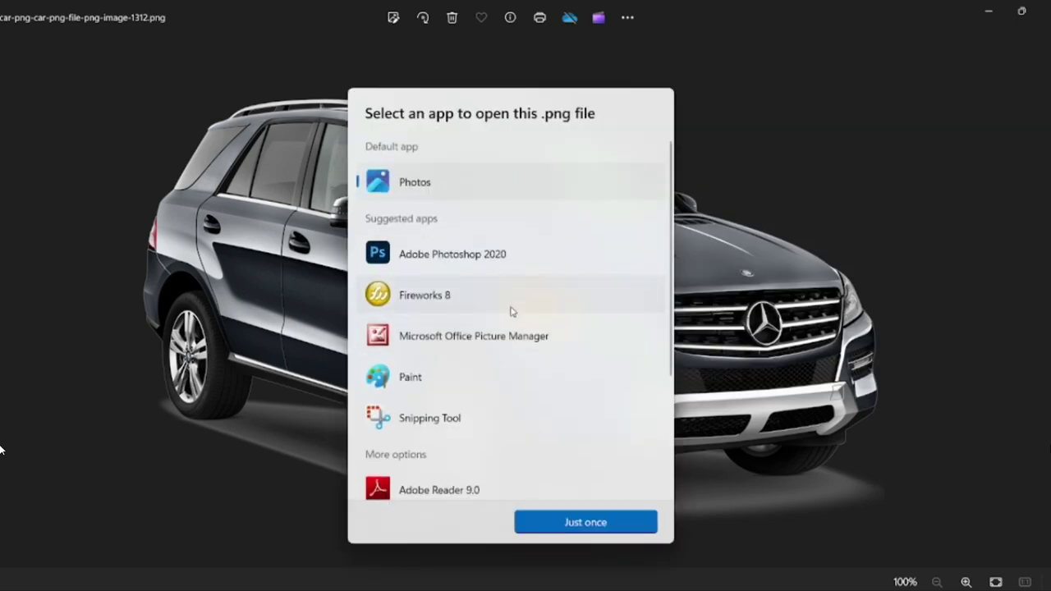
pyautogui.doubleClick(512, 308)
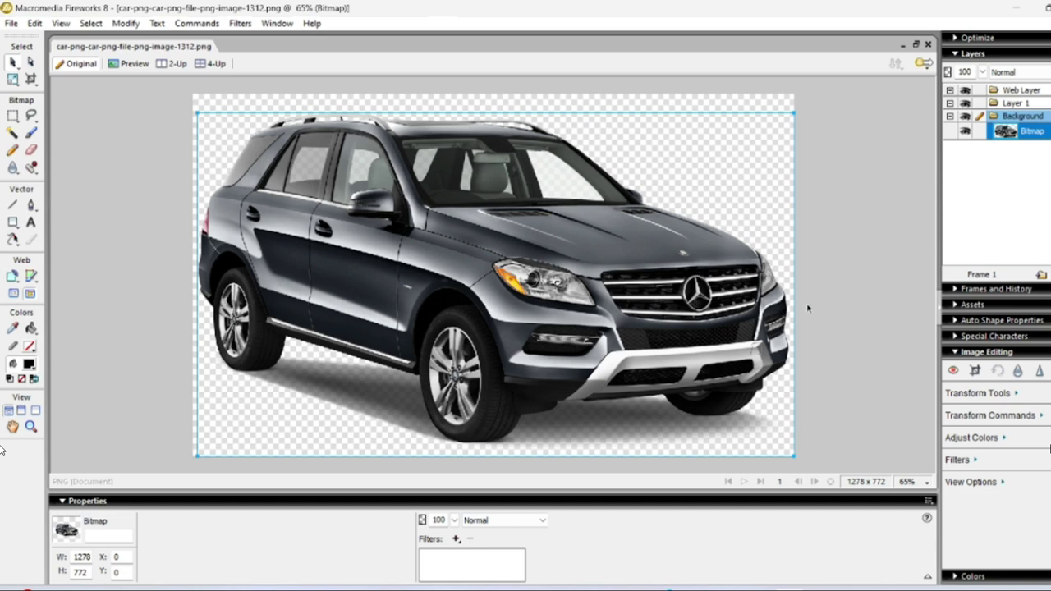
# - Fit the canvas tightly to the car at 1268 x 730 and make its background white
pyautogui.click(837, 307)
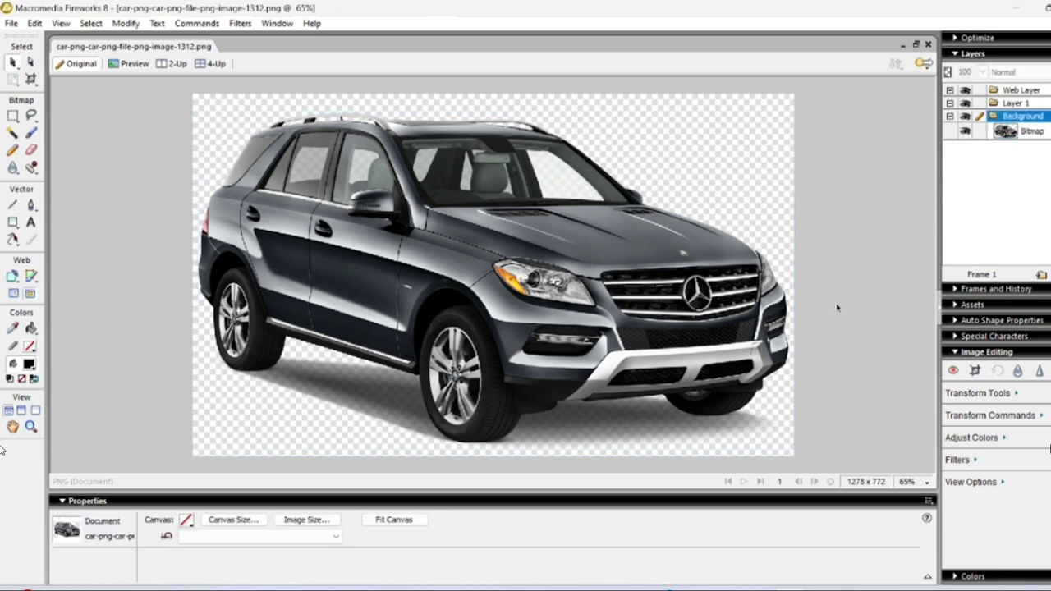
pyautogui.click(392, 519)
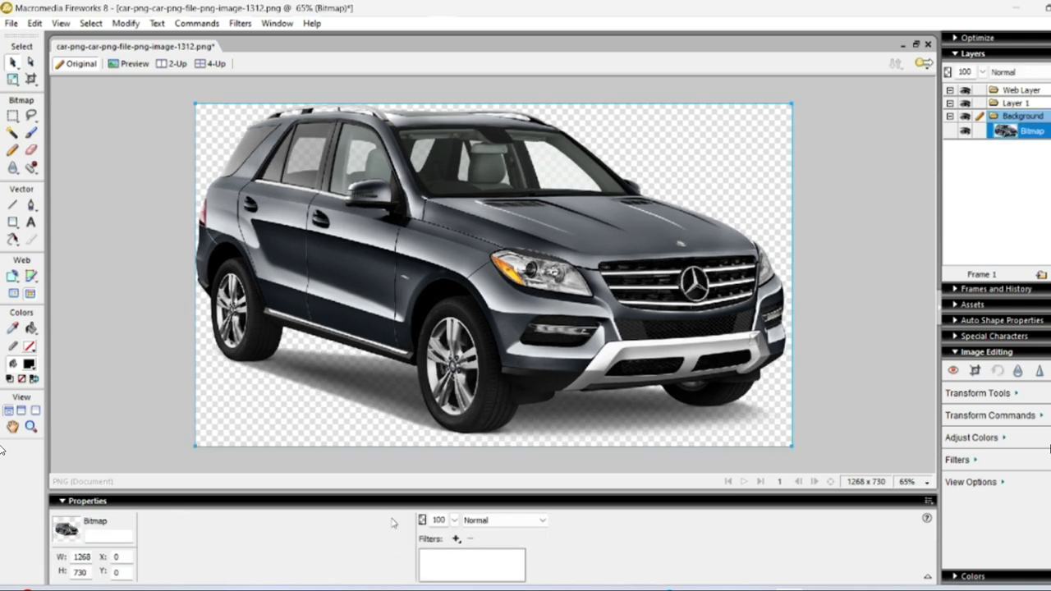
pyautogui.click(859, 321)
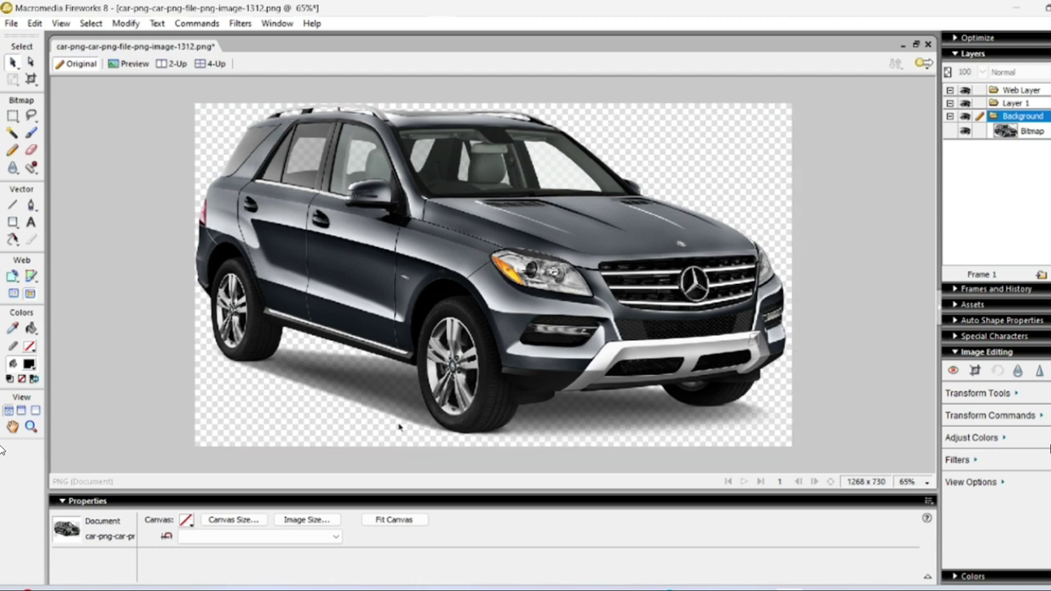
pyautogui.click(186, 520)
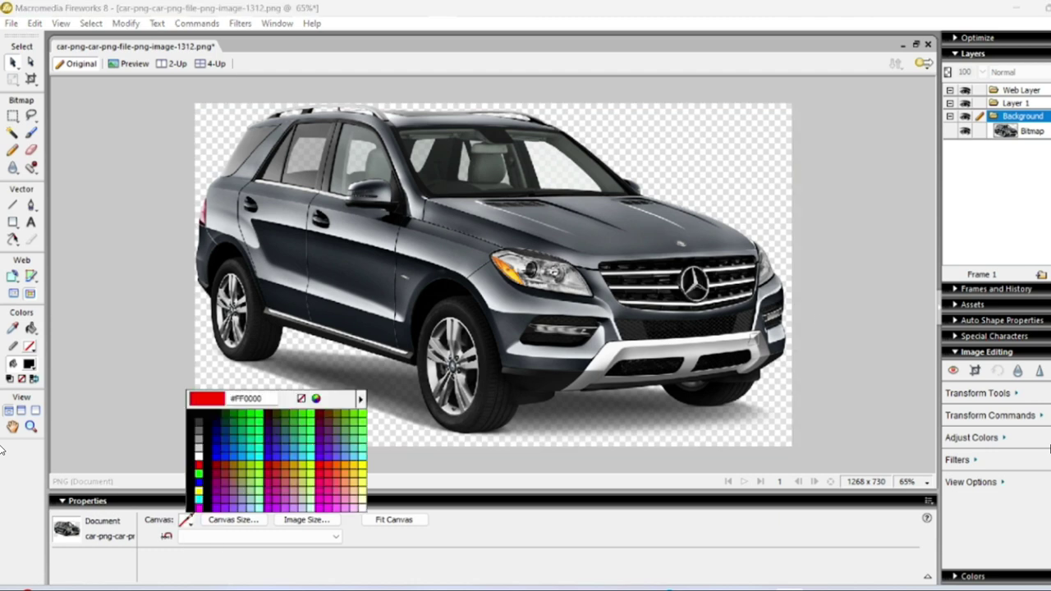
pyautogui.click(198, 461)
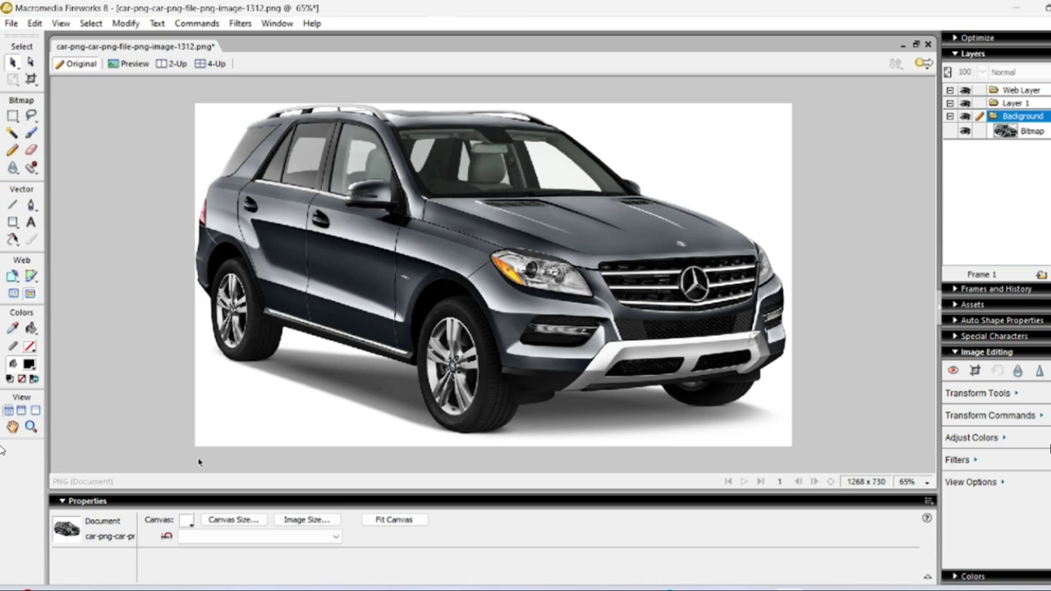
# - Save the white-backed car image in Downloads as the JPEG 'car 1000.jpg'
pyautogui.hotkey('ctrl', 's')
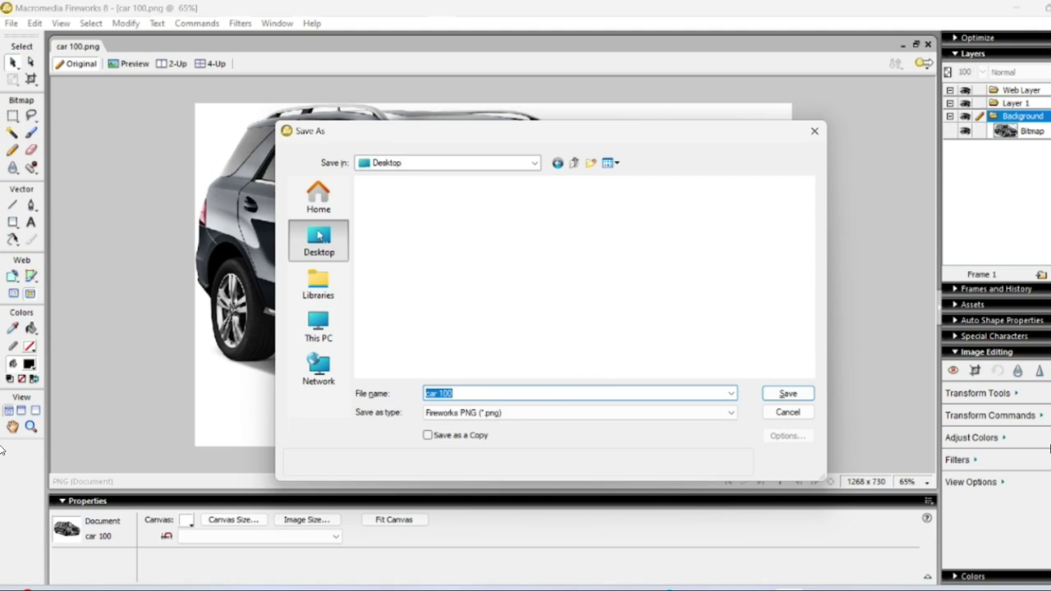
pyautogui.doubleClick(422, 278)
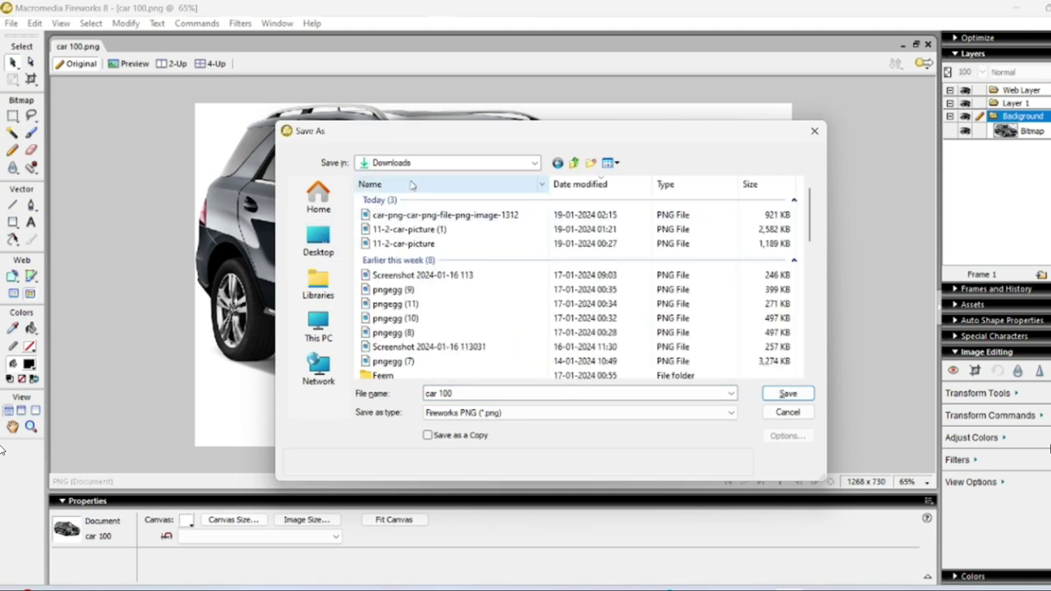
pyautogui.click(462, 392)
pyautogui.write('0')
pyautogui.click(500, 414)
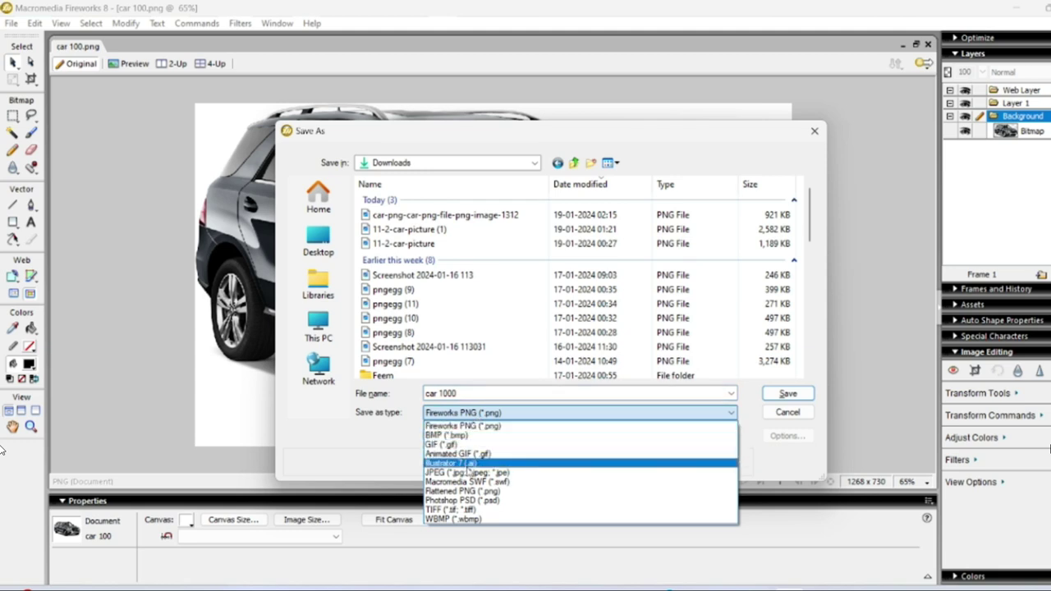
pyautogui.click(468, 473)
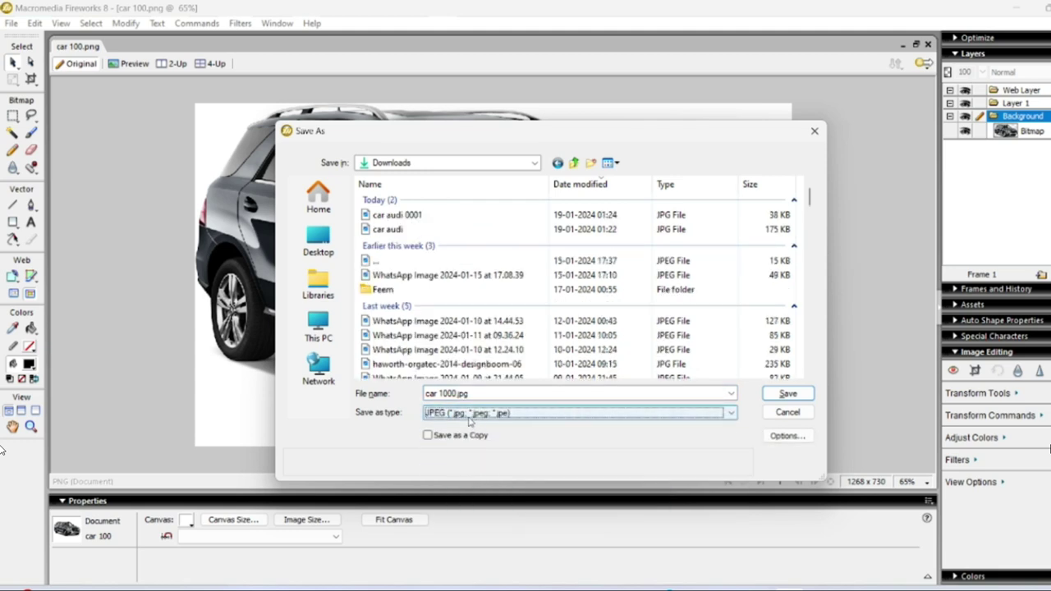
pyautogui.click(787, 394)
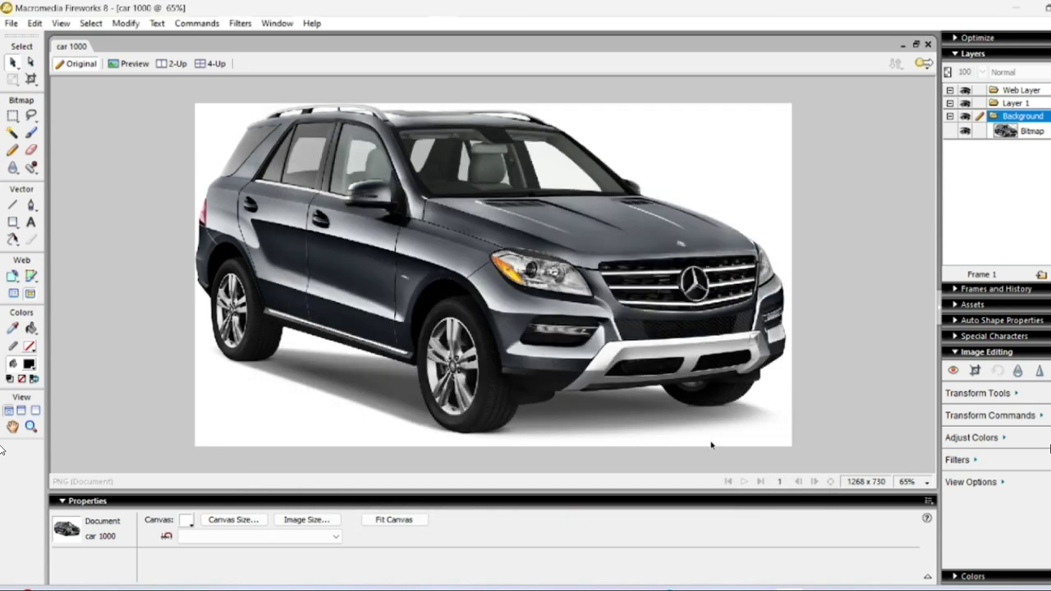
# - Change the canvas colour to black and select the car bitmap
pyautogui.click(187, 521)
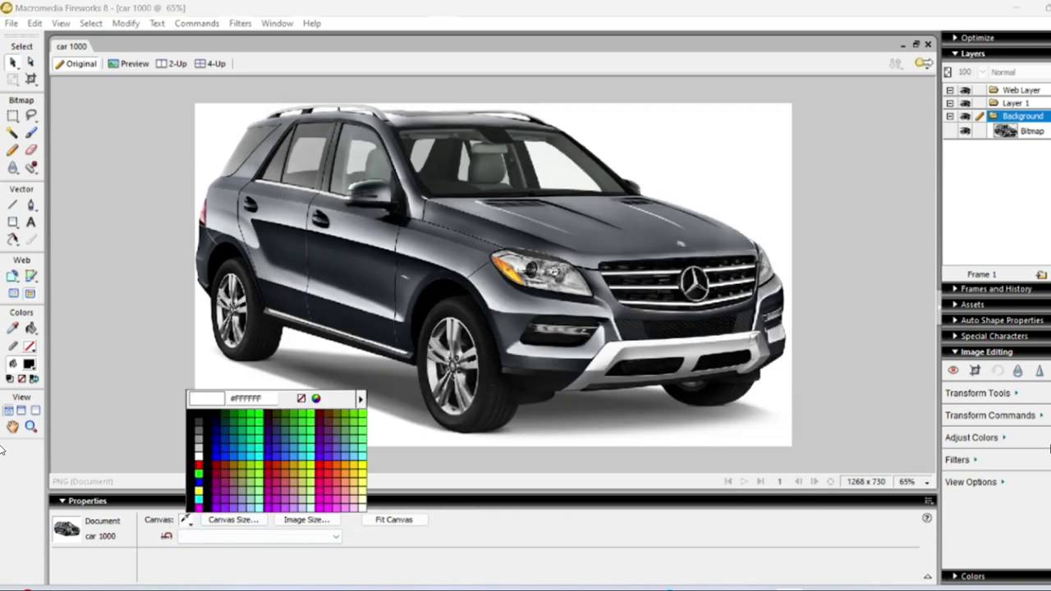
pyautogui.click(196, 454)
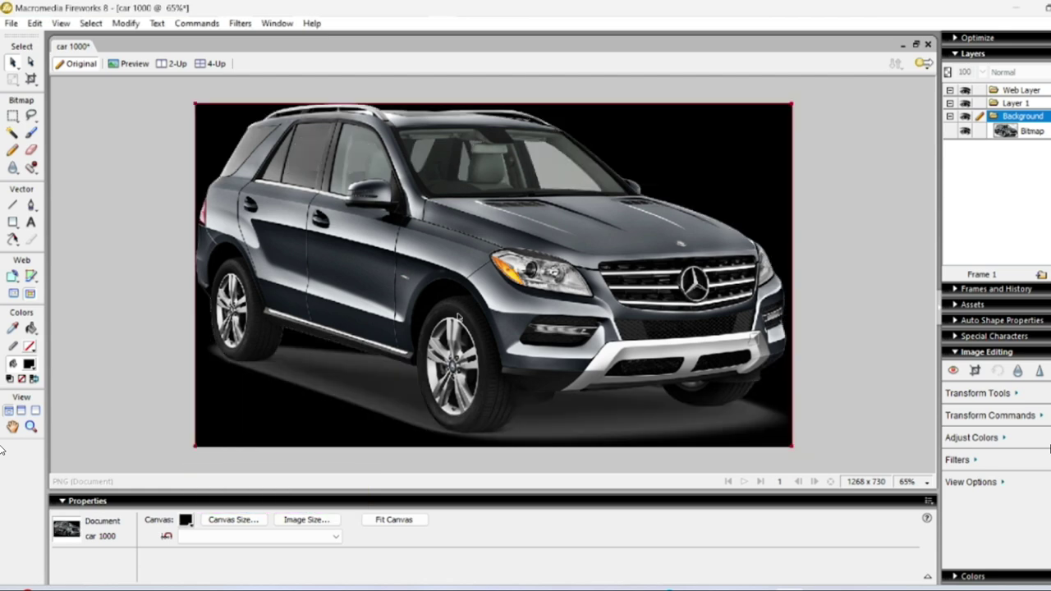
pyautogui.hotkey('ctrl', 'a')
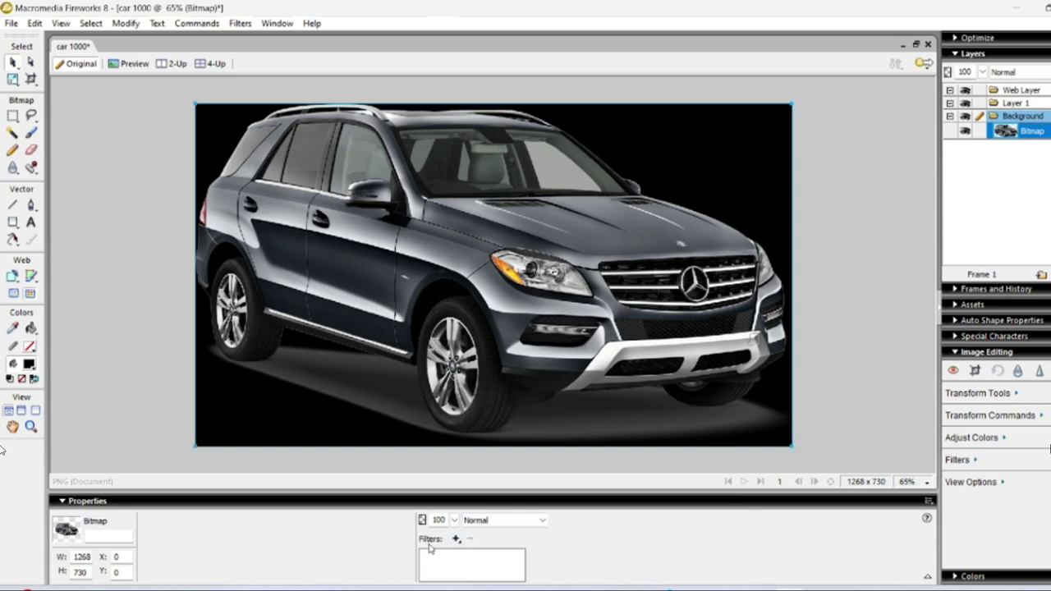
pyautogui.click(457, 540)
pyautogui.moveTo(507, 397)
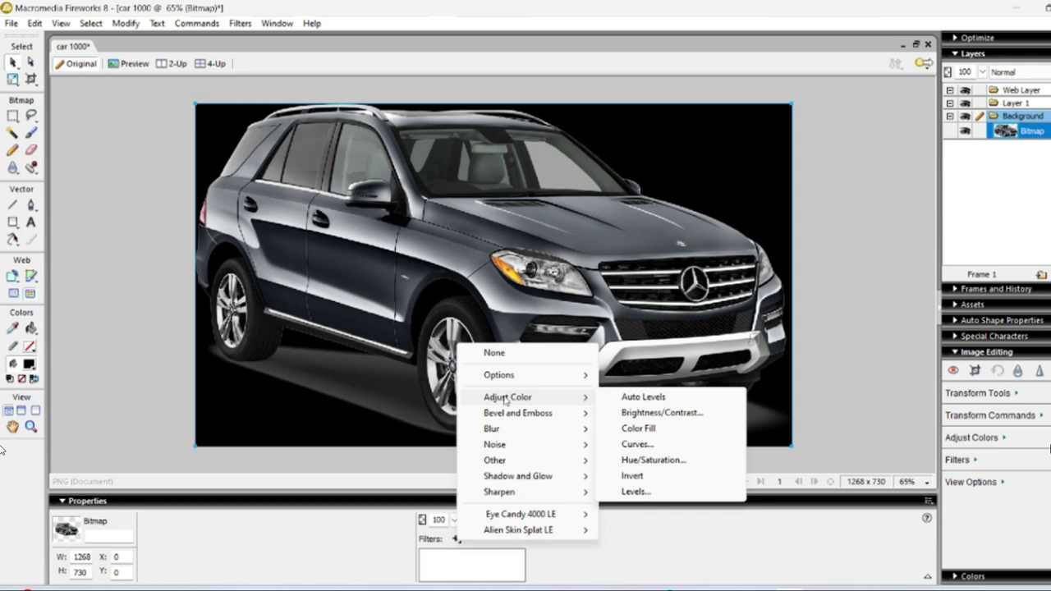
# - Apply Hue/Saturation with Saturation -100 and Lightness 100 to make the car a white silhouette
pyautogui.click(653, 460)
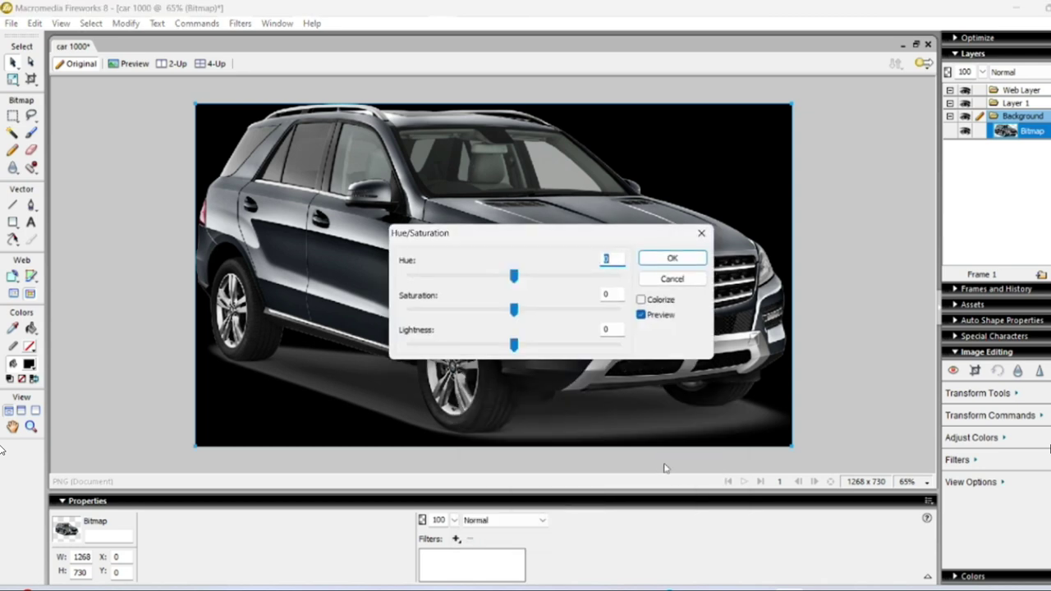
pyautogui.moveTo(513, 311); pyautogui.dragTo(411, 310)
pyautogui.moveTo(514, 345); pyautogui.dragTo(648, 358)
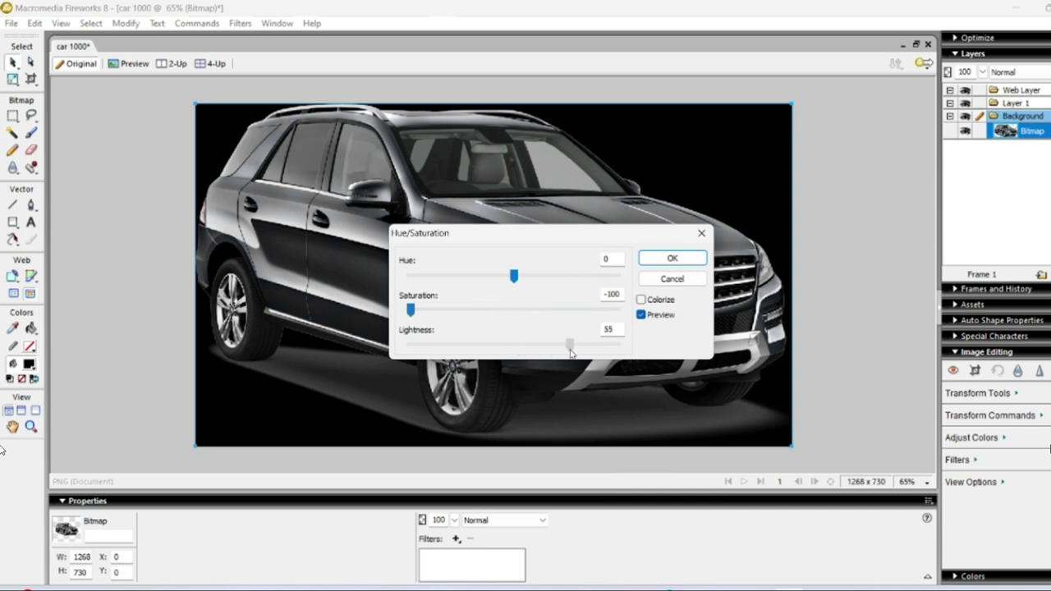
pyautogui.click(672, 258)
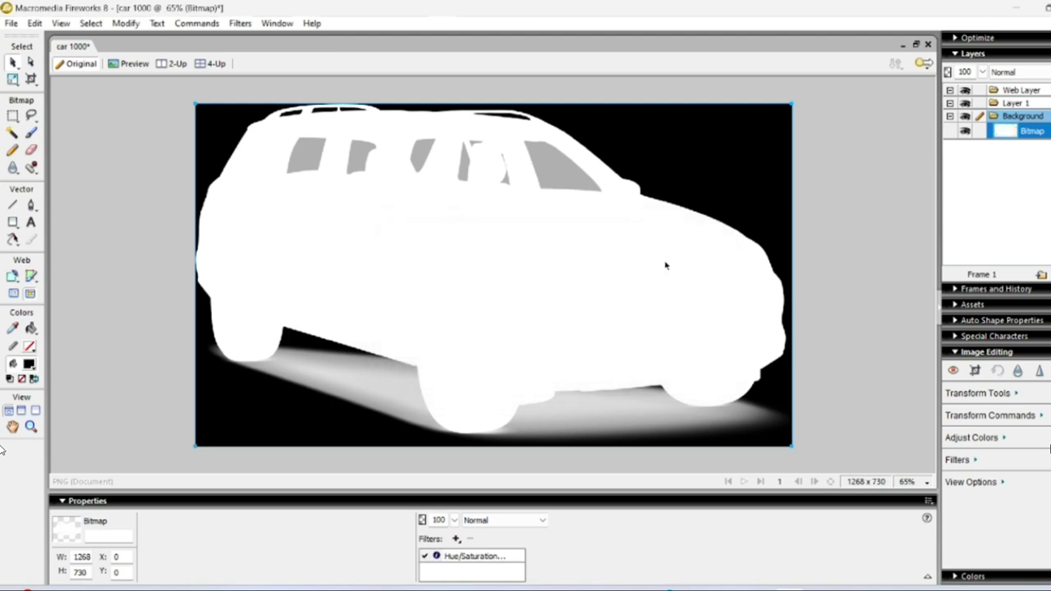
pyautogui.hotkey('ctrl', 'shift', 's')
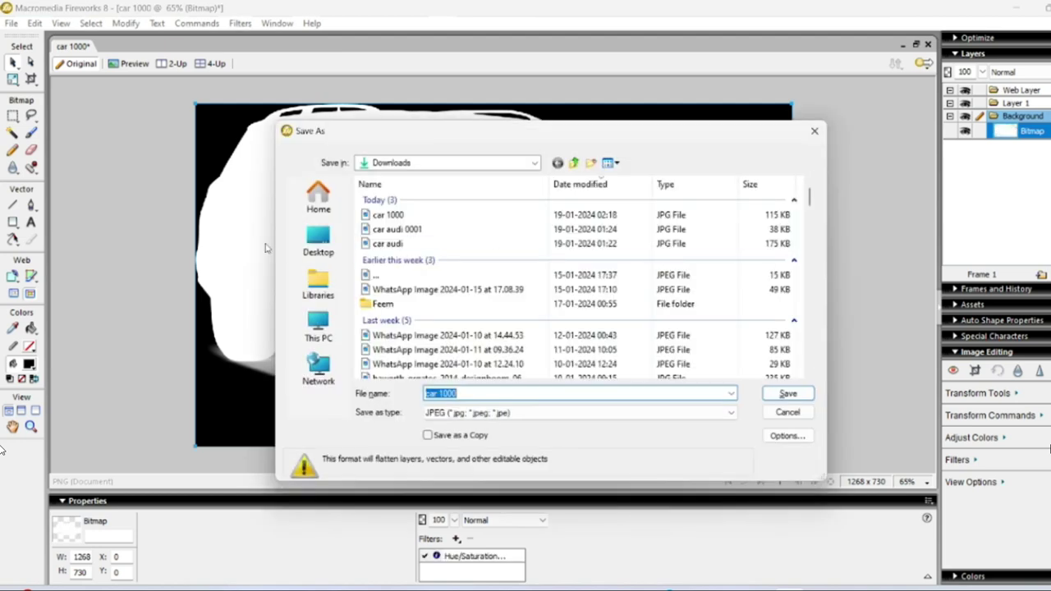
# - Save the mask to Downloads as 'car 10000', then zoom out on the AutoCAD house model
pyautogui.click(325, 246)
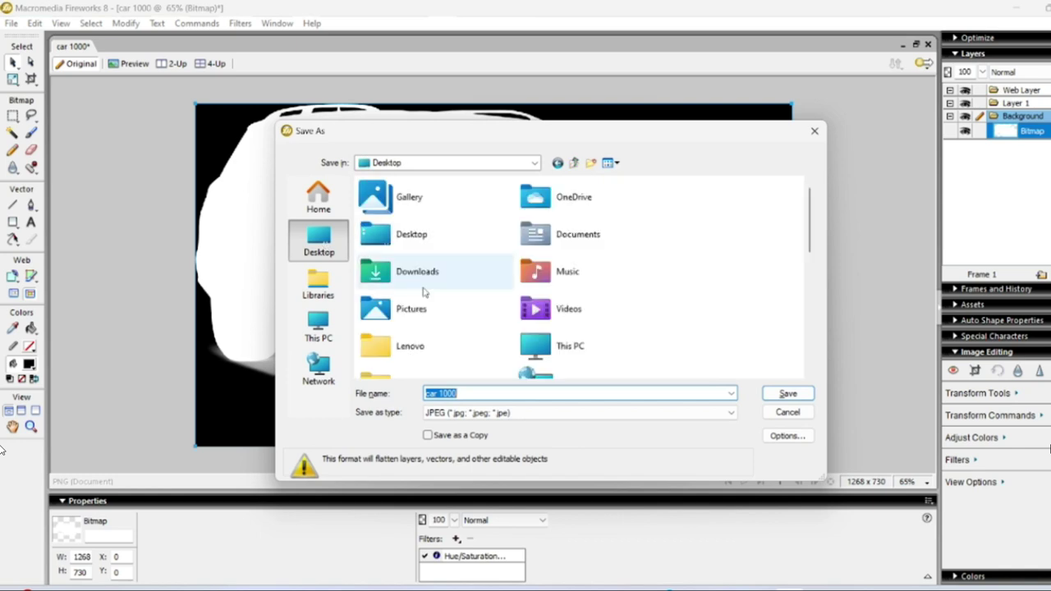
pyautogui.doubleClick(423, 288)
pyautogui.click(491, 394)
pyautogui.write('0')
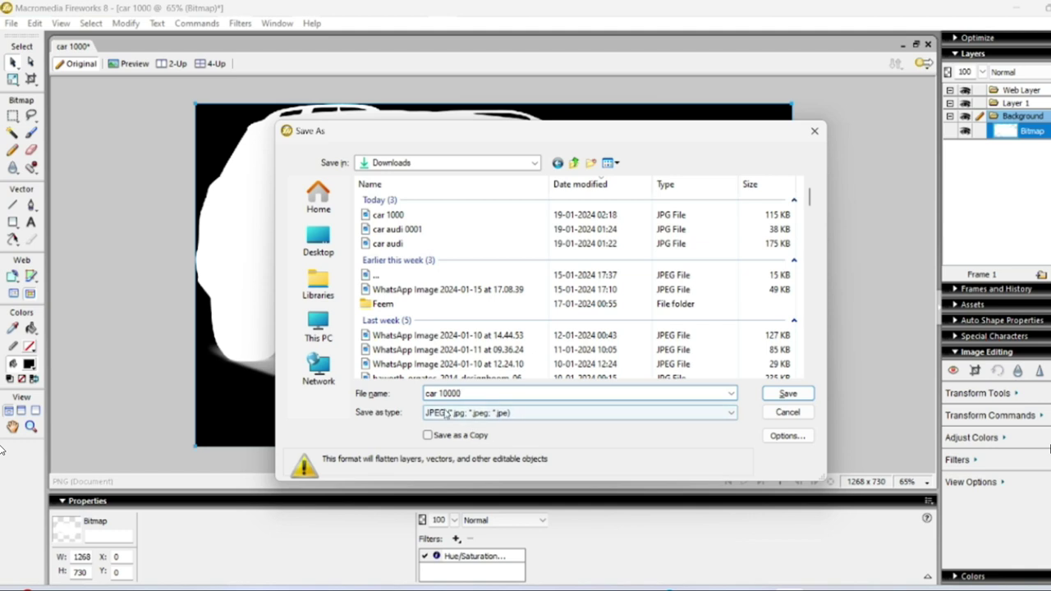
pyautogui.click(788, 393)
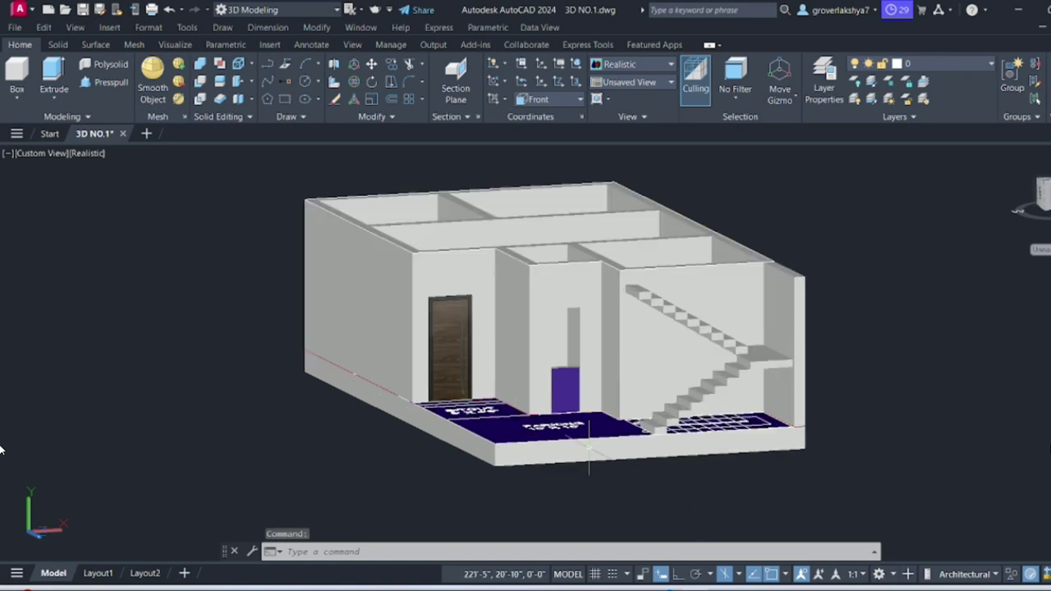
pyautogui.scroll(-2, 516, 426)
pyautogui.moveTo(515, 426); pyautogui.dragTo(627, 355, button='middle')
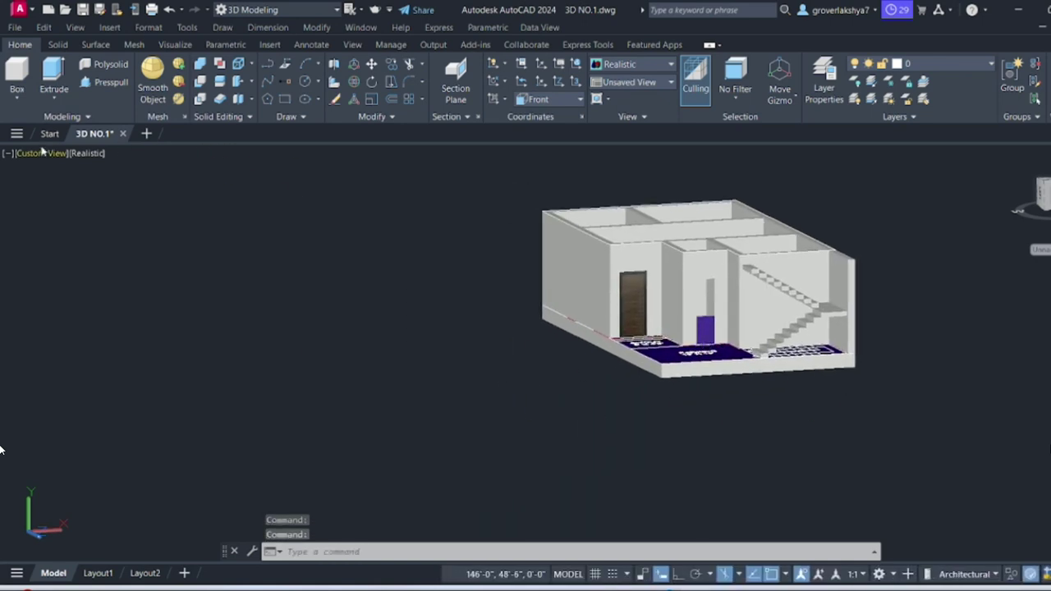
# - Switch to the Front view and duplicate the Global material as 'black car' for editing
pyautogui.click(45, 152)
pyautogui.click(90, 250)
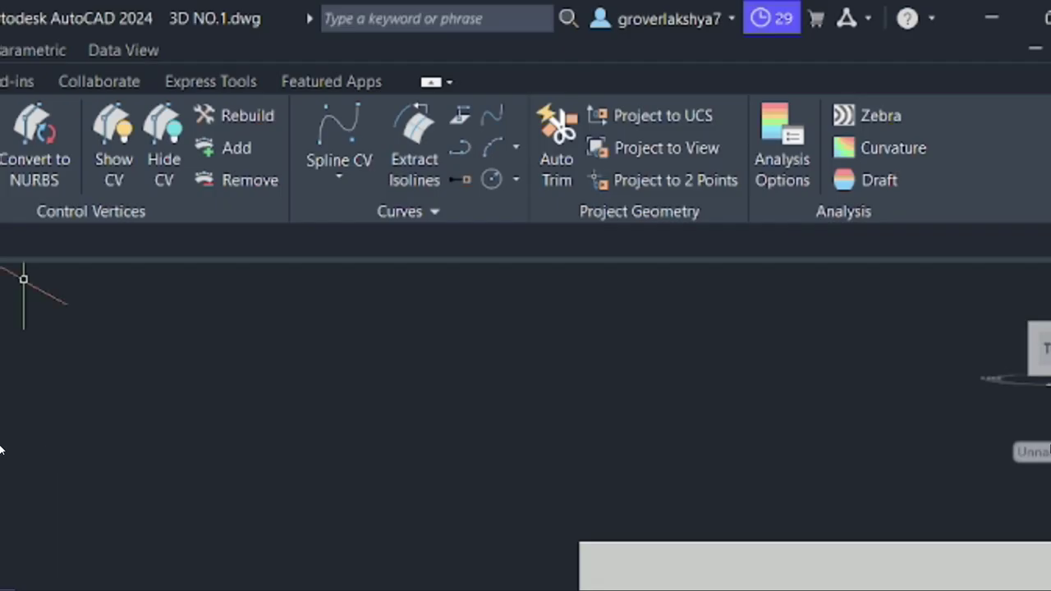
pyautogui.click(457, 116)
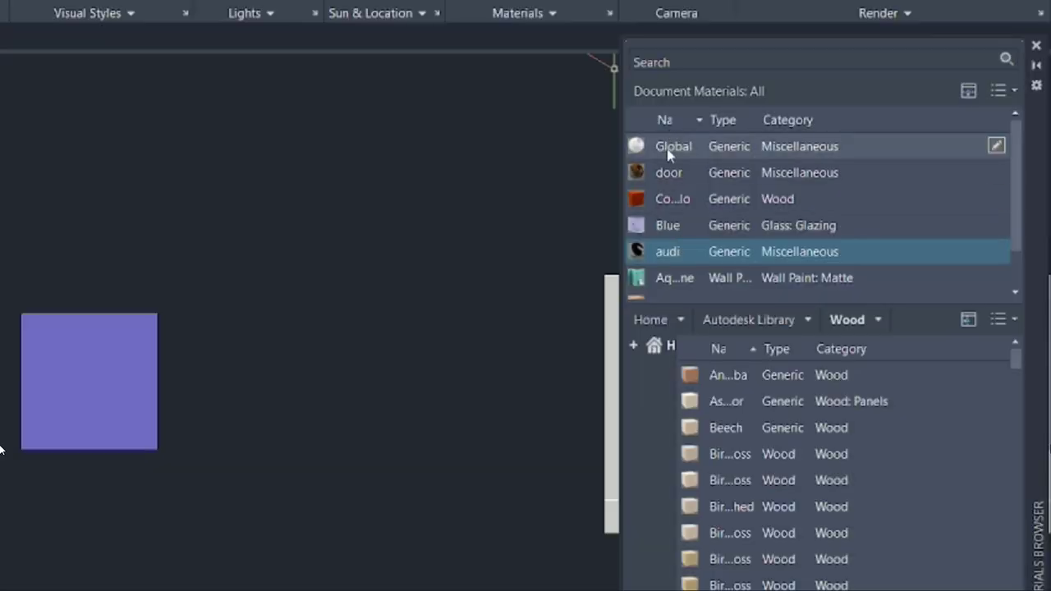
pyautogui.rightClick(667, 148)
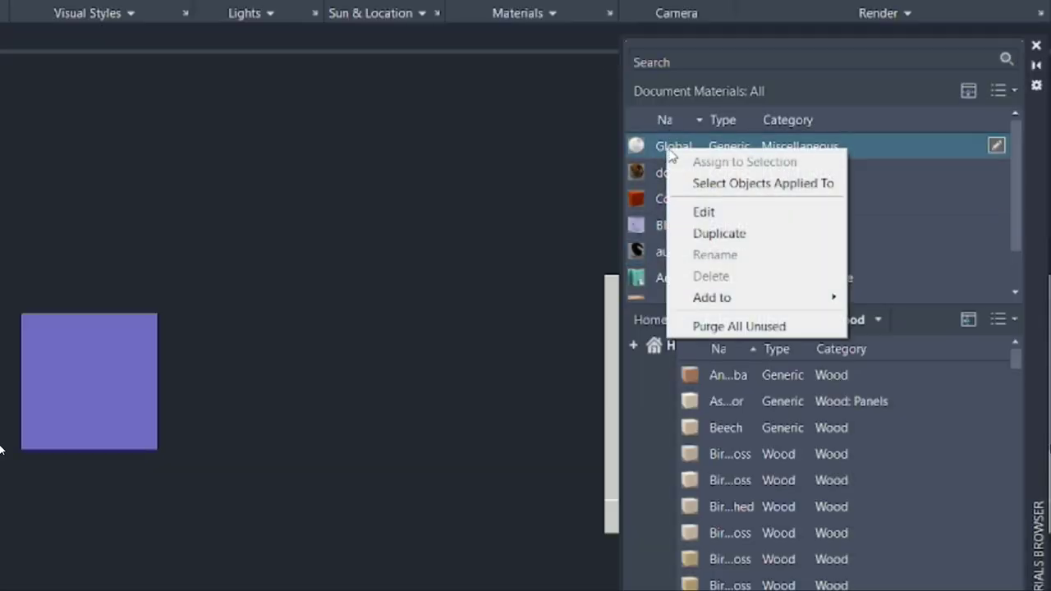
pyautogui.click(733, 233)
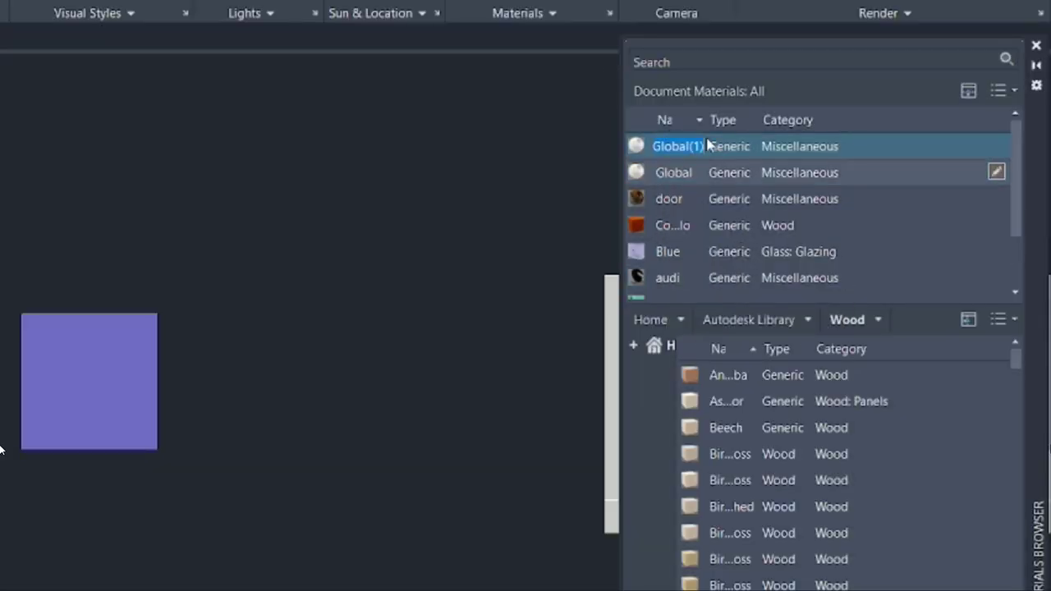
pyautogui.press('BackSpace')
pyautogui.write('black car')
pyautogui.press('Return')
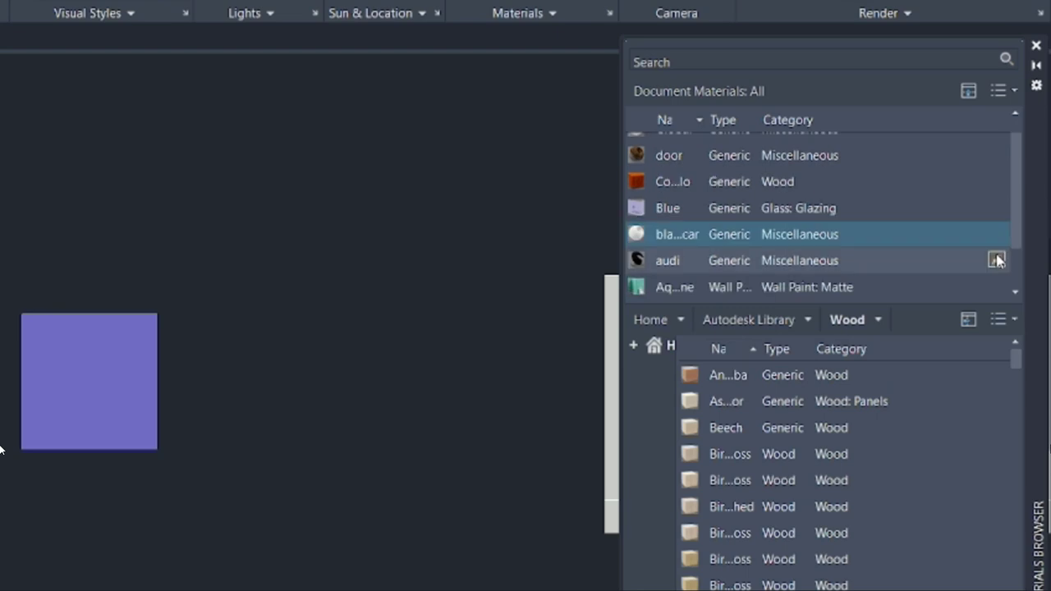
pyautogui.click(996, 234)
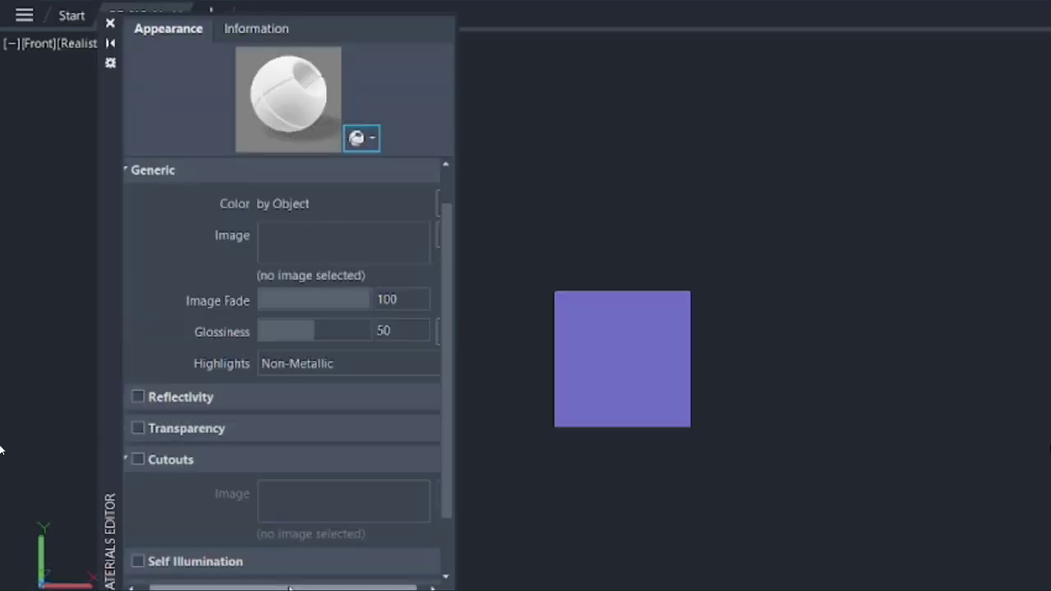
# - Load car 1000.jpg as the black car image and car 10000.jpg as its cutout mask
pyautogui.click(320, 241)
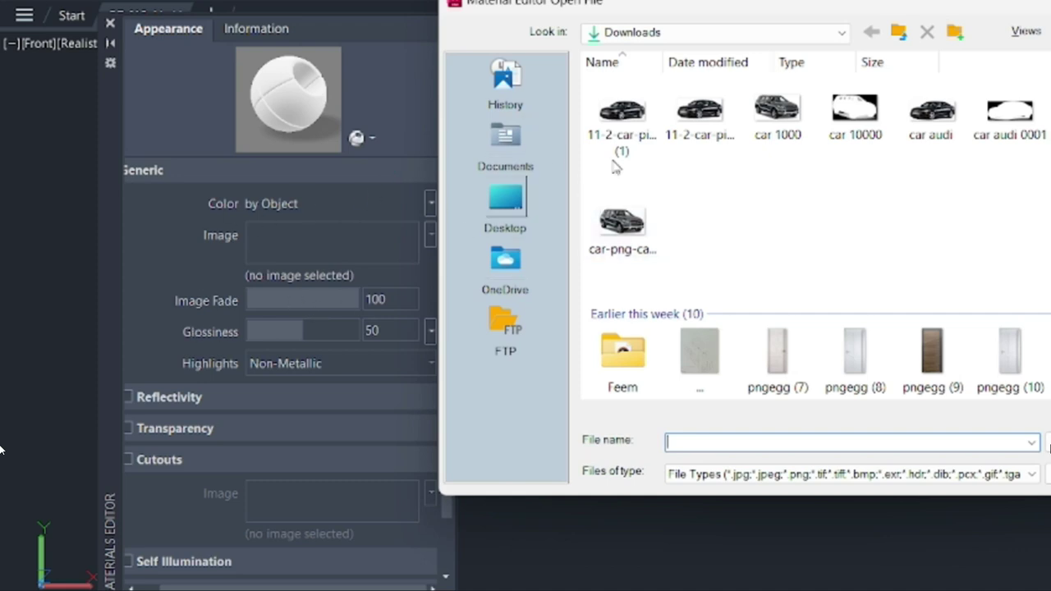
pyautogui.moveTo(777, 115)
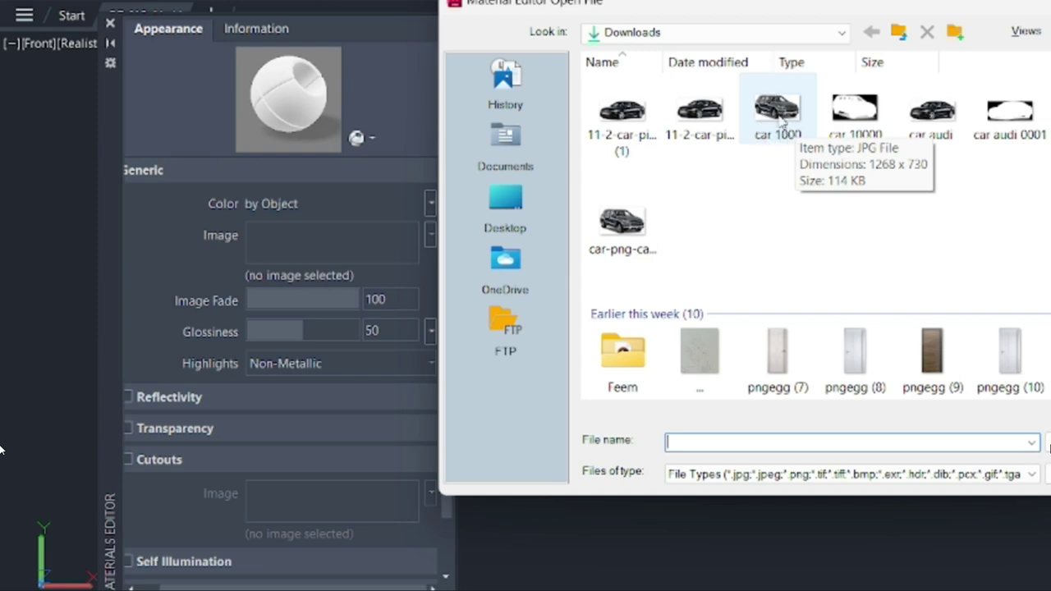
pyautogui.doubleClick(784, 119)
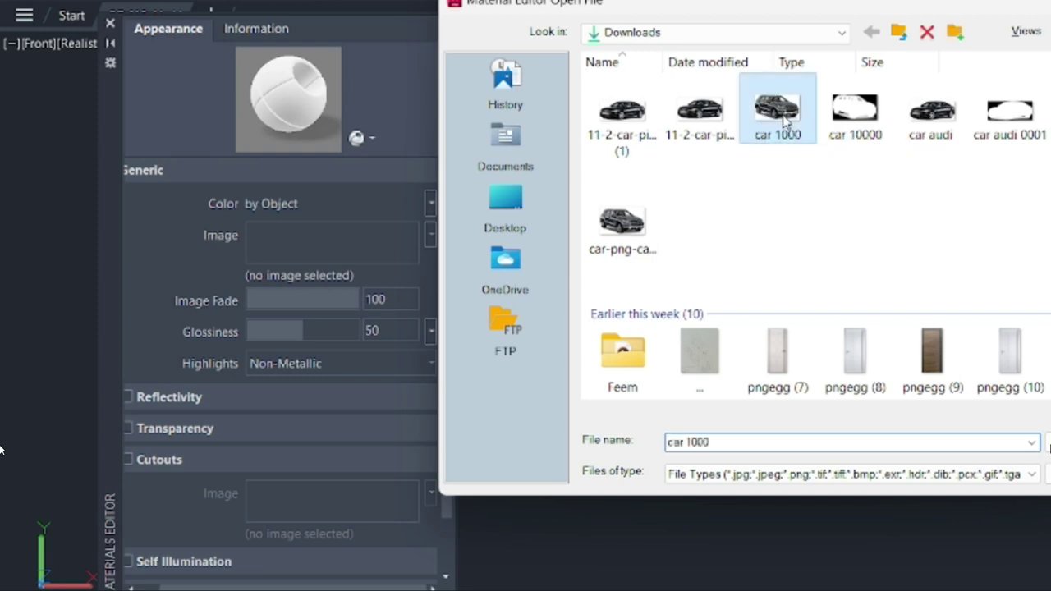
pyautogui.scroll(-2, 246, 484)
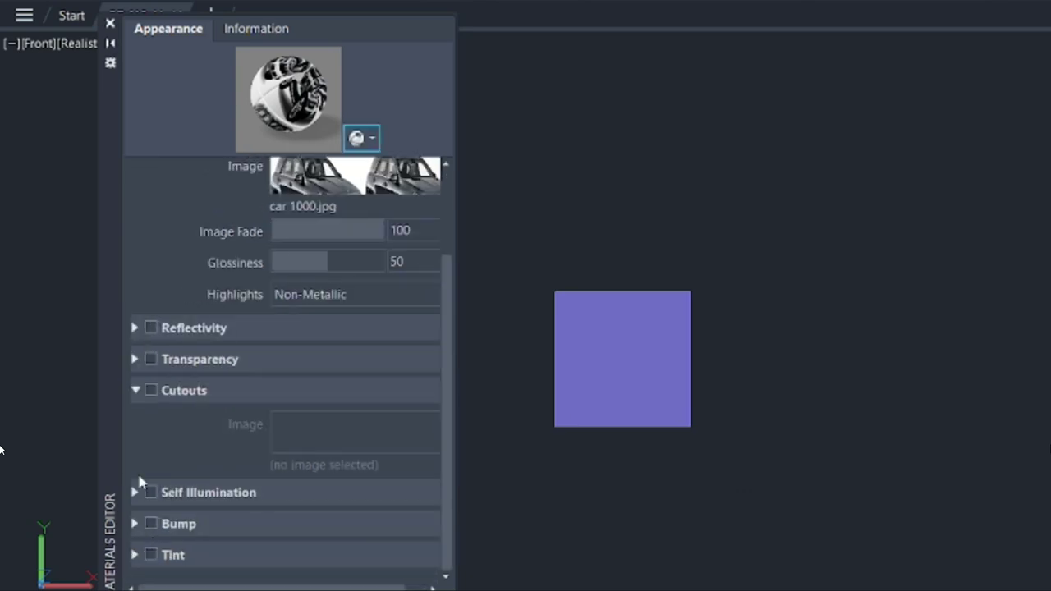
pyautogui.click(150, 391)
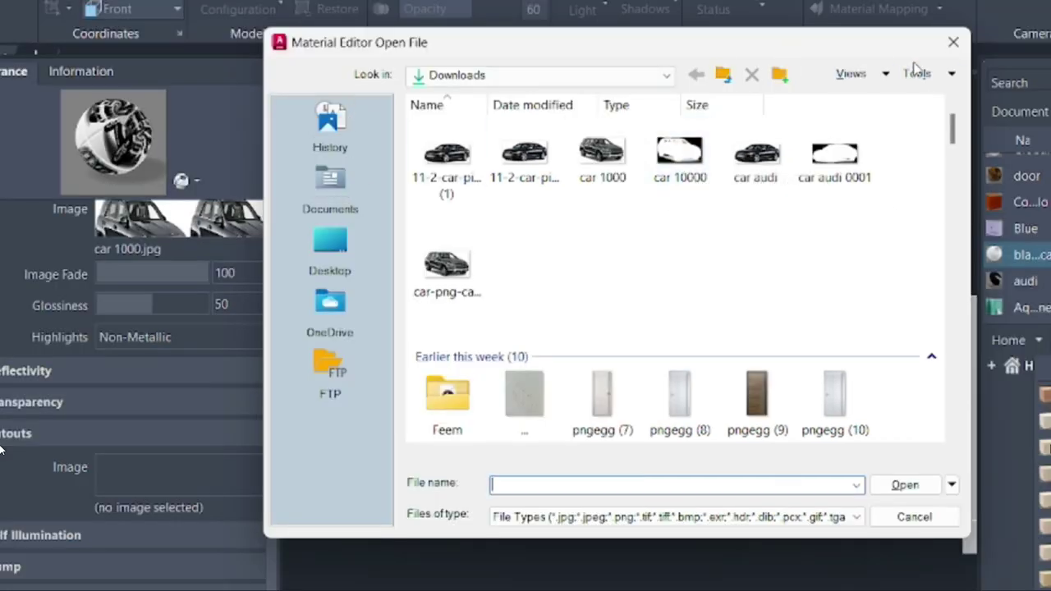
pyautogui.click(861, 79)
pyautogui.click(891, 140)
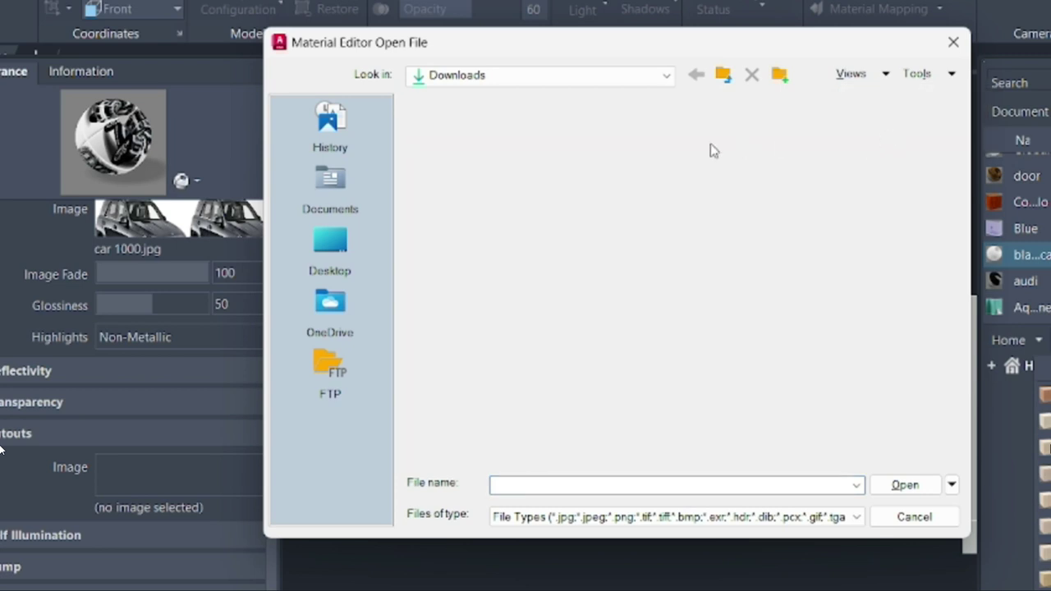
pyautogui.doubleClick(679, 162)
pyautogui.click(195, 236)
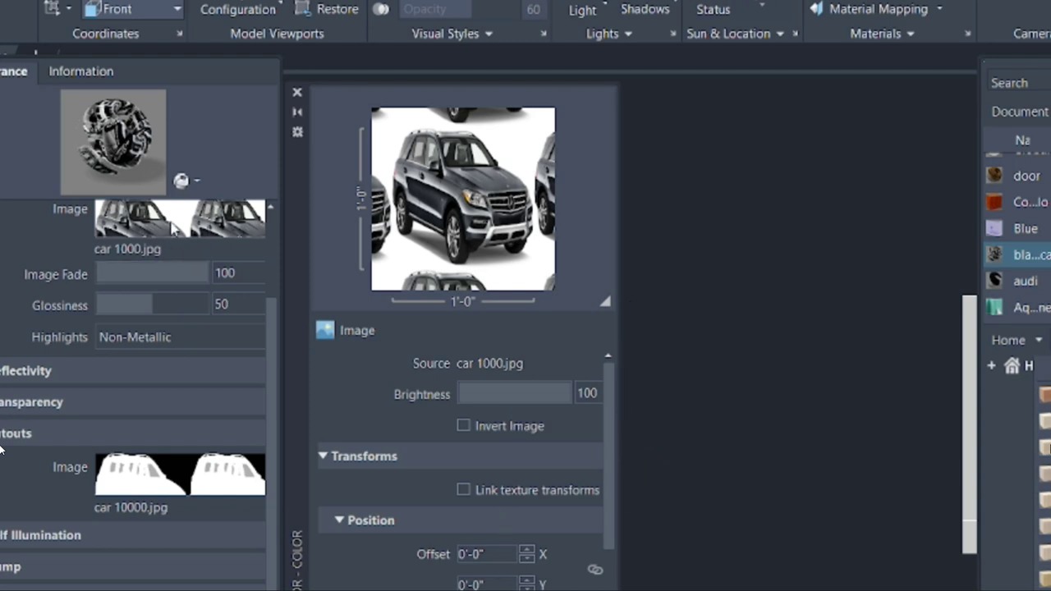
# - Set the colour image's sample width and height to 6'-0"
pyautogui.scroll(-3, 535, 507)
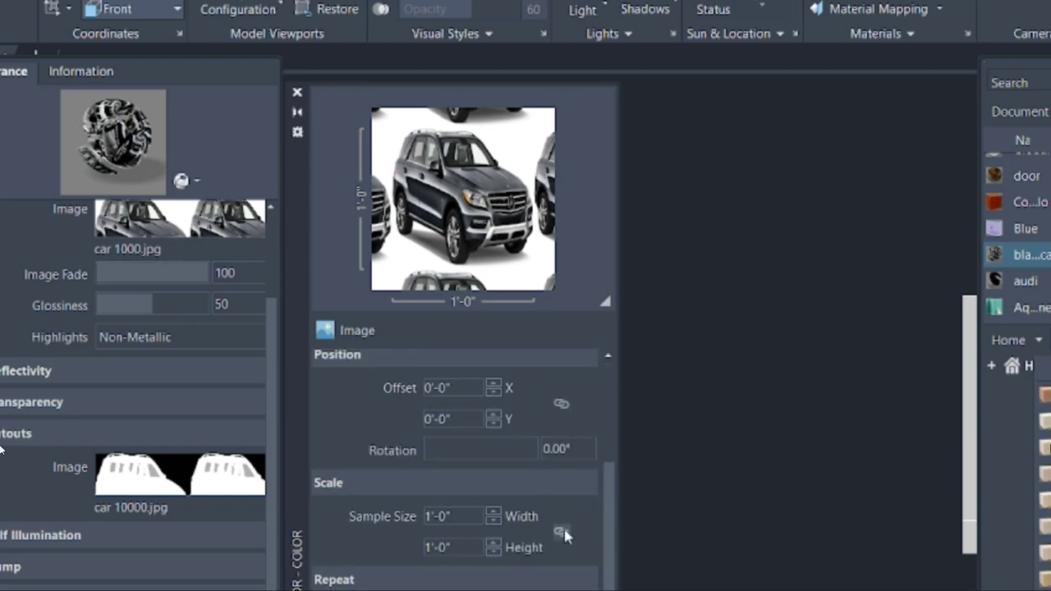
pyautogui.press('BackSpace')
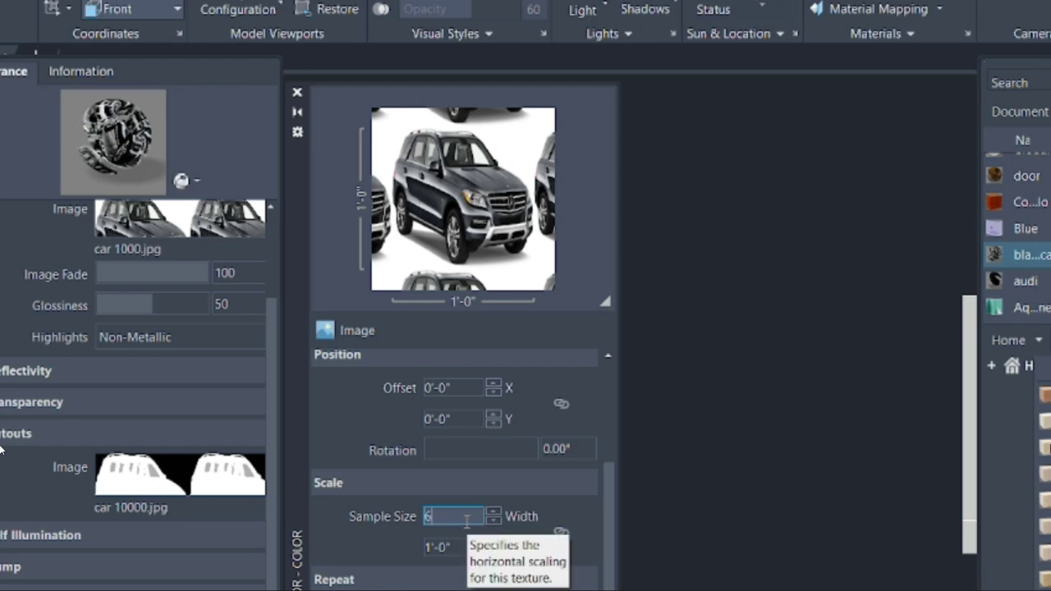
pyautogui.press('Return')
pyautogui.doubleClick(465, 546)
pyautogui.press('BackSpace')
pyautogui.press('Return')
# - Set the cutout image's sample width to 6'-0"
pyautogui.click(148, 495)
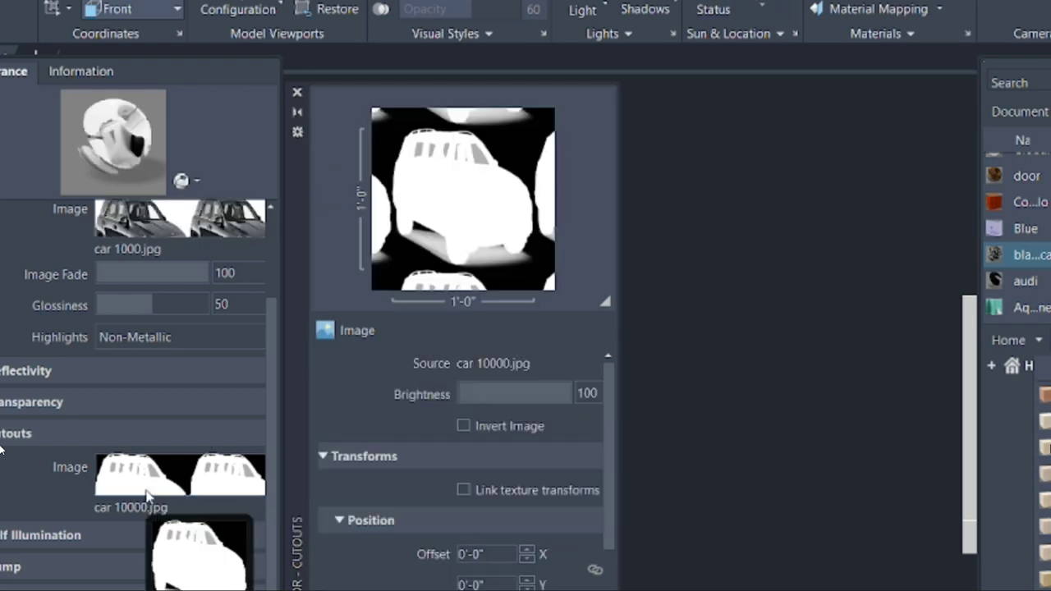
pyautogui.scroll(-3, 411, 439)
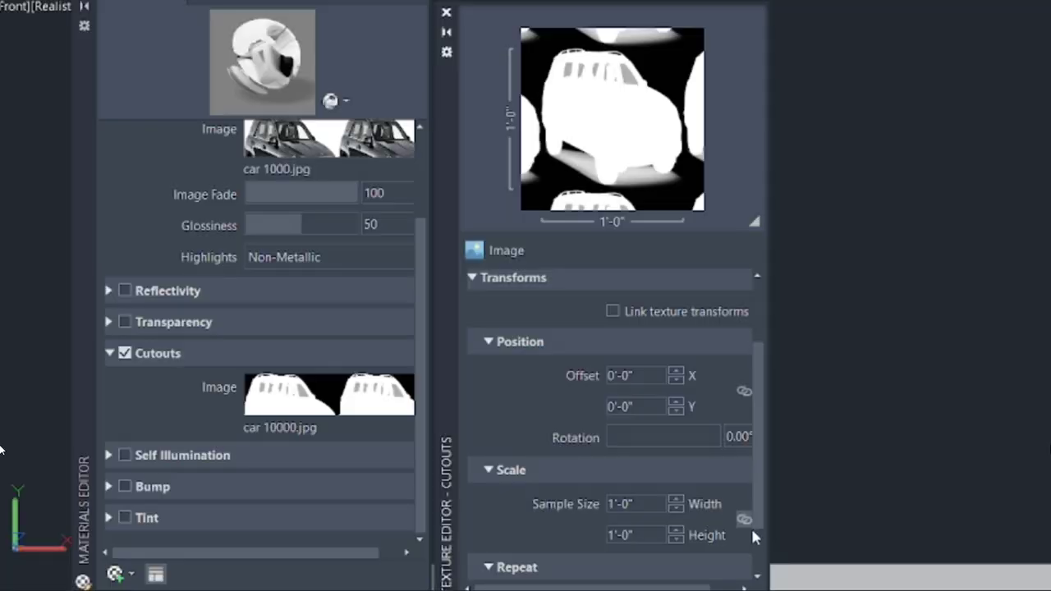
pyautogui.write('6')
pyautogui.press('Return')
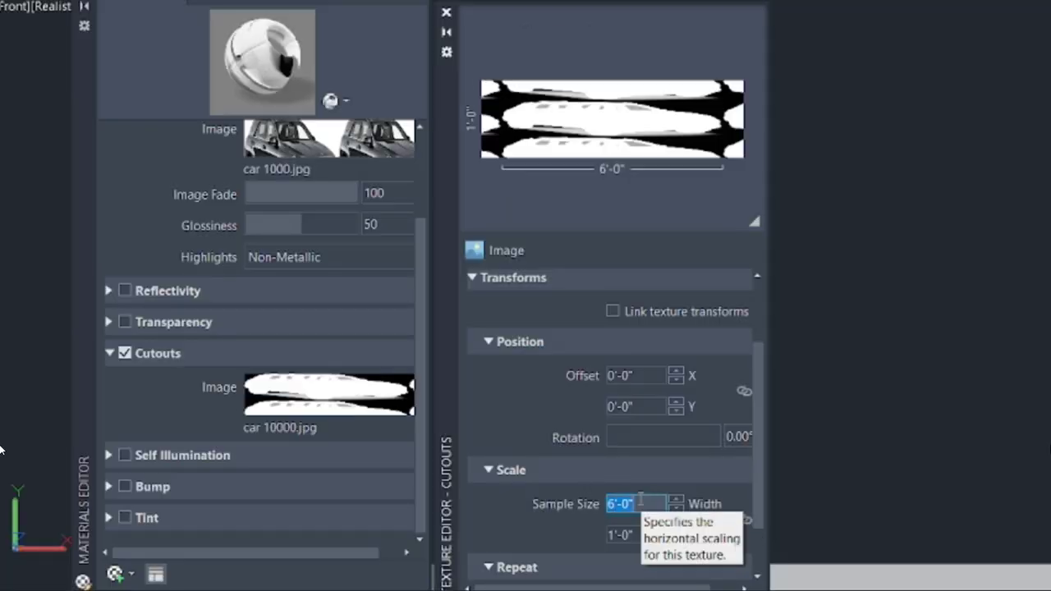
pyautogui.doubleClick(635, 536)
# - Enter 6 for the cutout height, then draw a new planar surface
pyautogui.write('6')
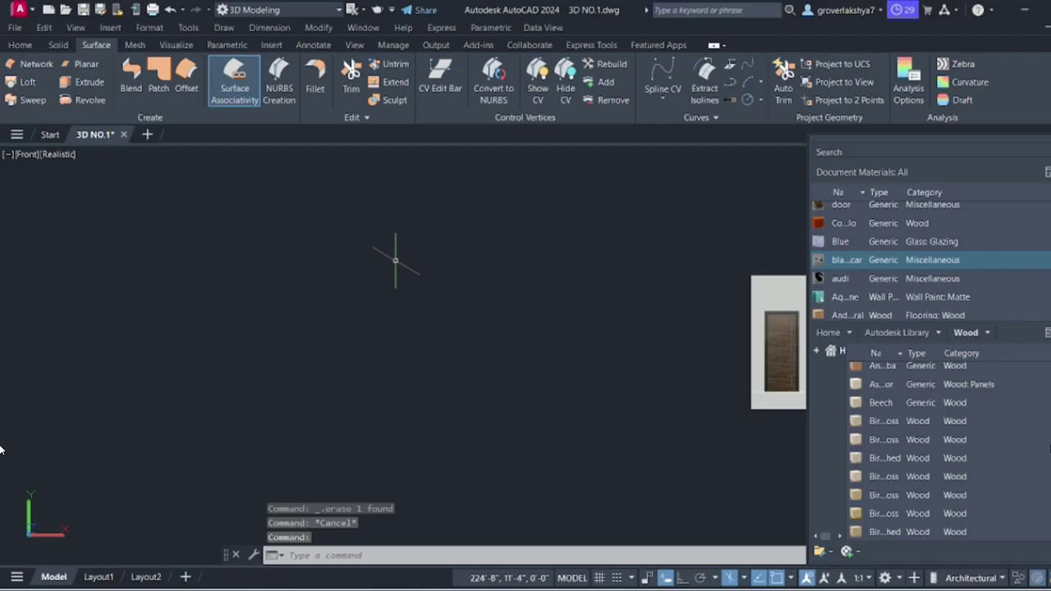
pyautogui.click(82, 64)
pyautogui.click(367, 279)
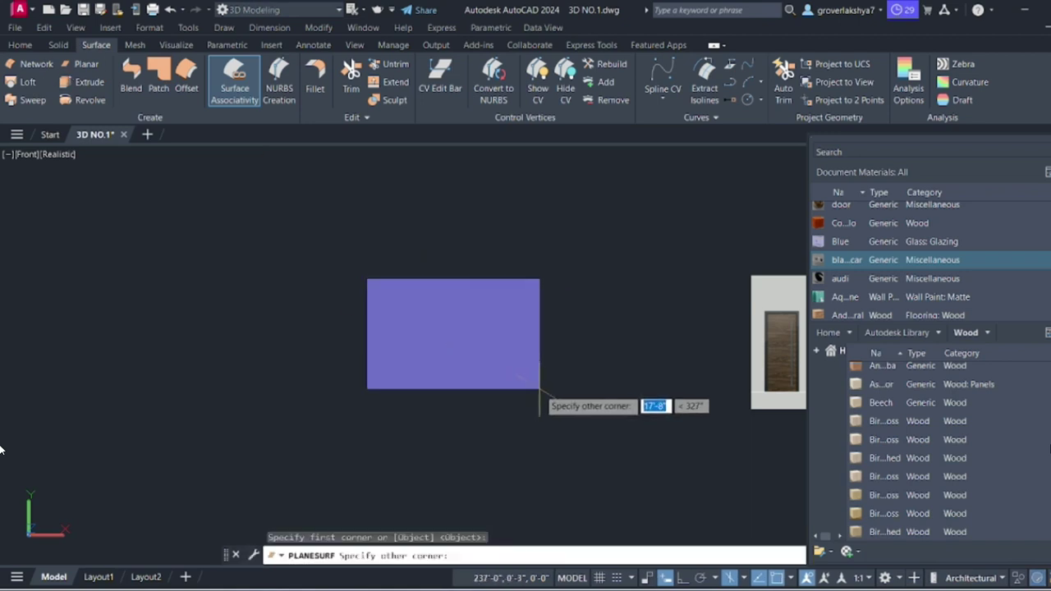
pyautogui.press('Return')
# - Assign the black car material to the new planar surface
pyautogui.click(466, 343)
pyautogui.rightClick(851, 268)
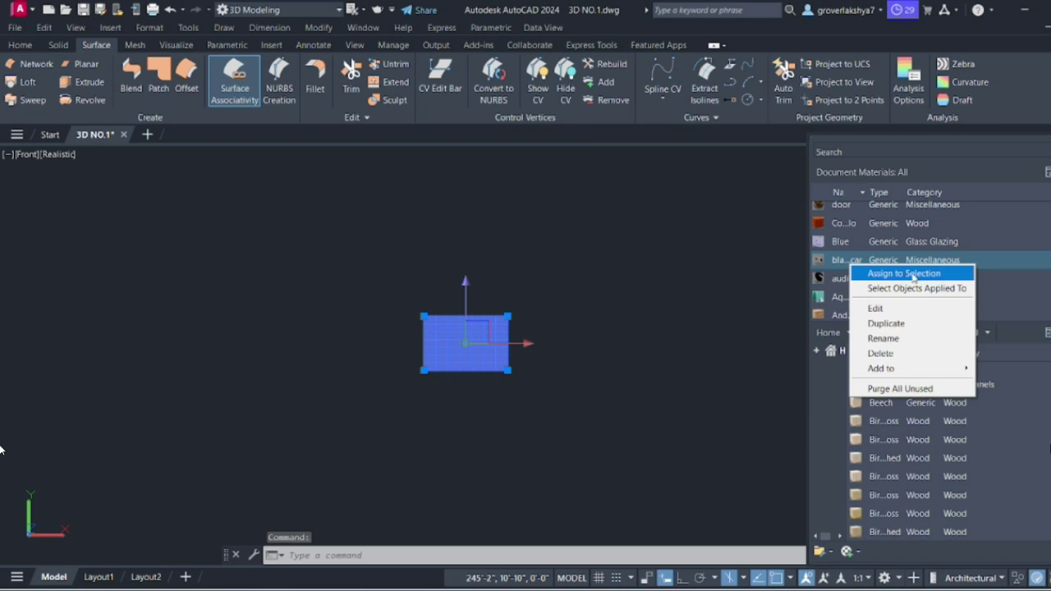
pyautogui.click(875, 272)
# - Apply box mapping to the plane and stretch it so the whole car fills the surface
pyautogui.click(76, 27)
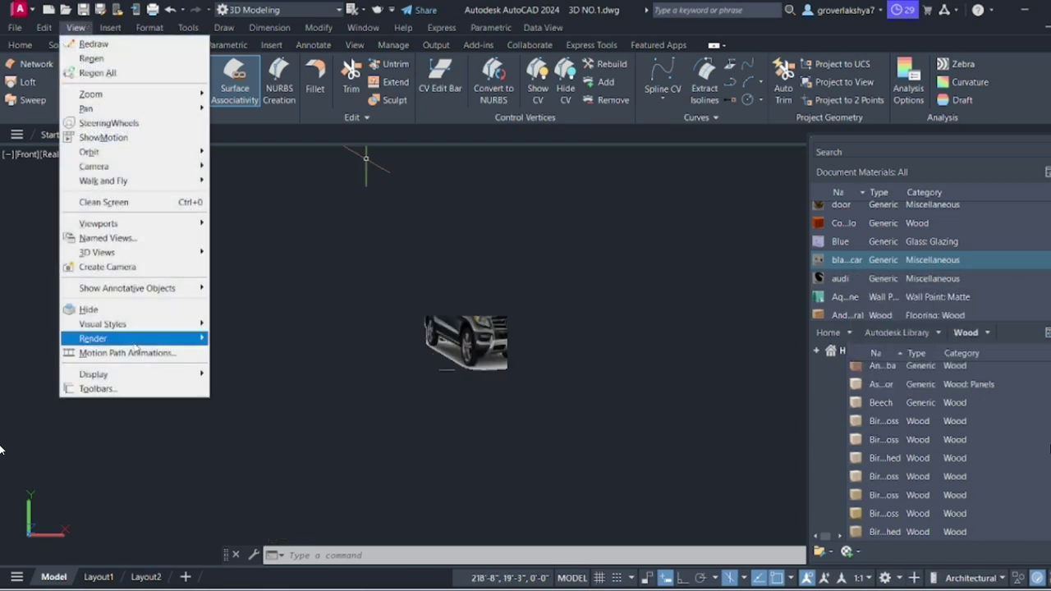
pyautogui.click(402, 402)
pyautogui.click(475, 342)
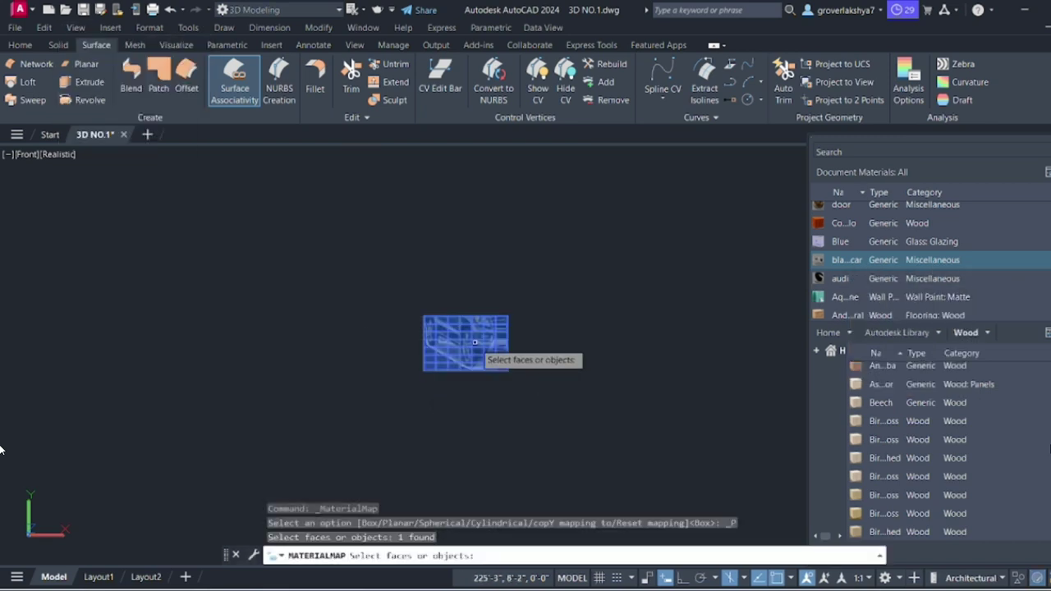
pyautogui.press('Return')
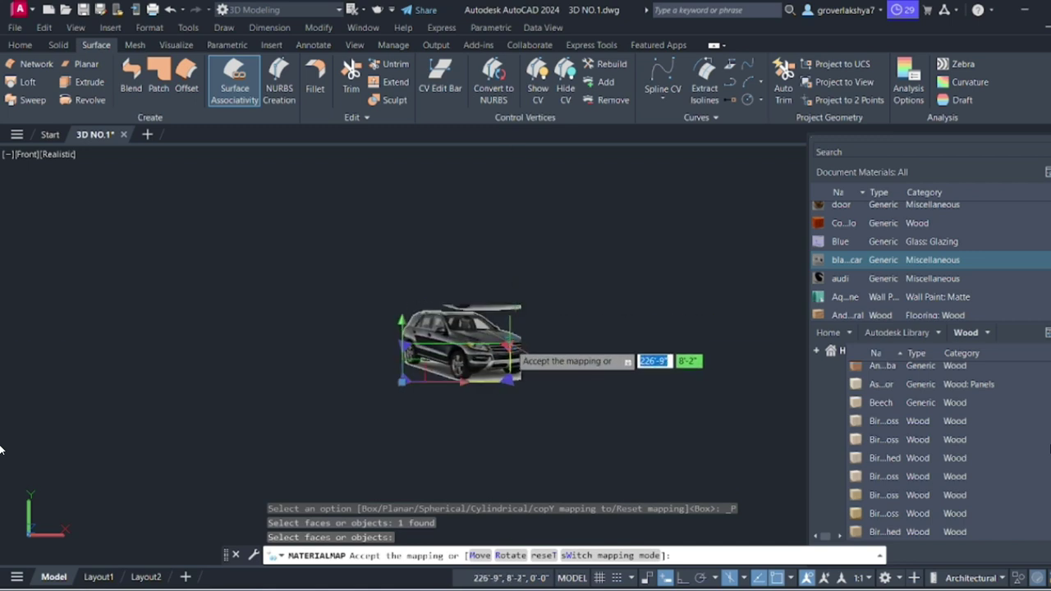
pyautogui.scroll(5, 510, 354)
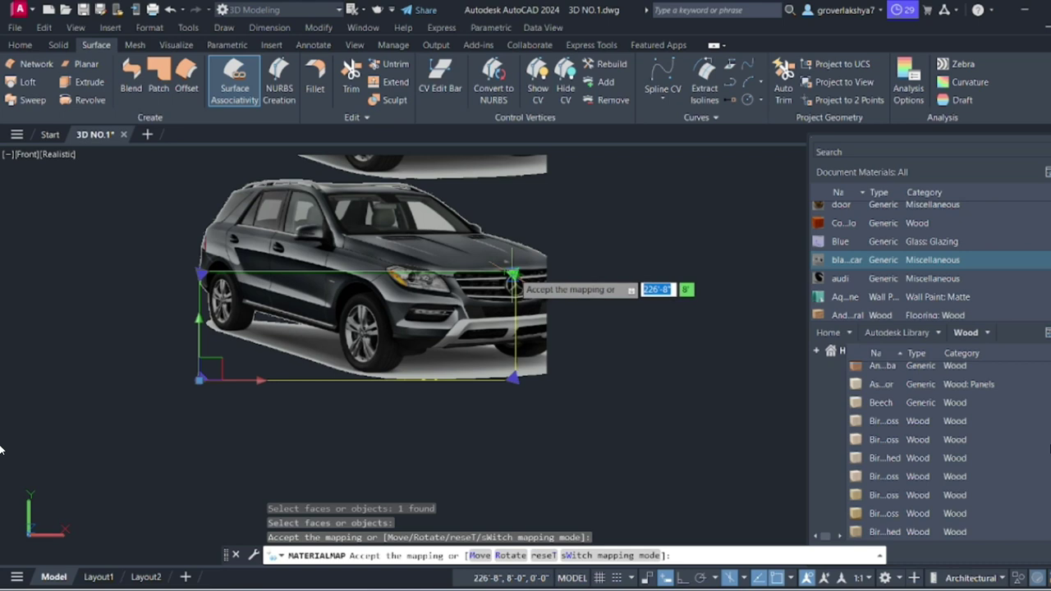
pyautogui.scroll(4, 514, 381)
pyautogui.click(514, 381)
pyautogui.scroll(-1, 501, 395)
pyautogui.scroll(-3, 575, 419)
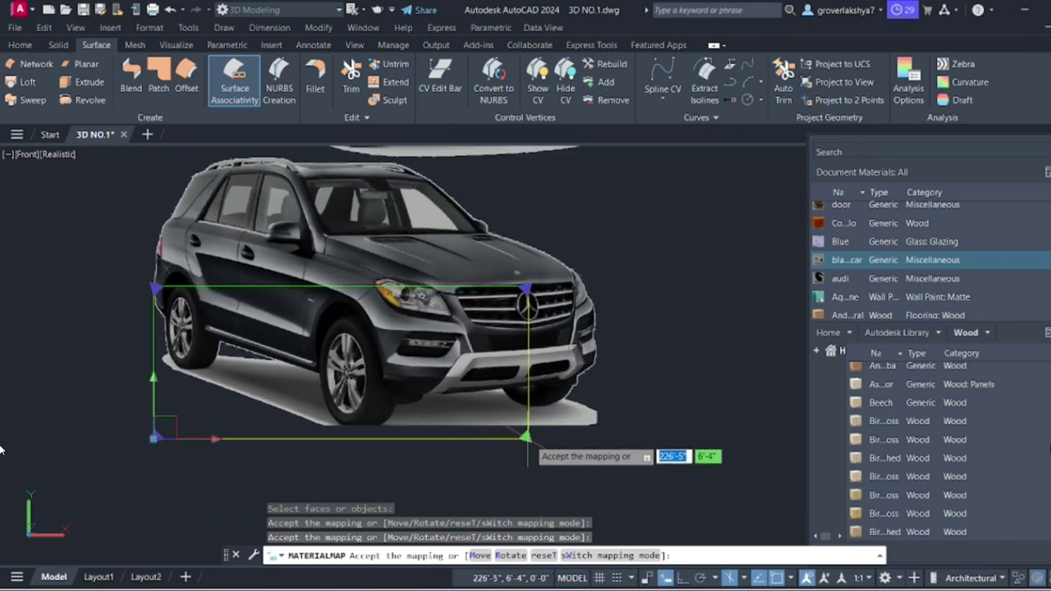
pyautogui.scroll(-2, 528, 447)
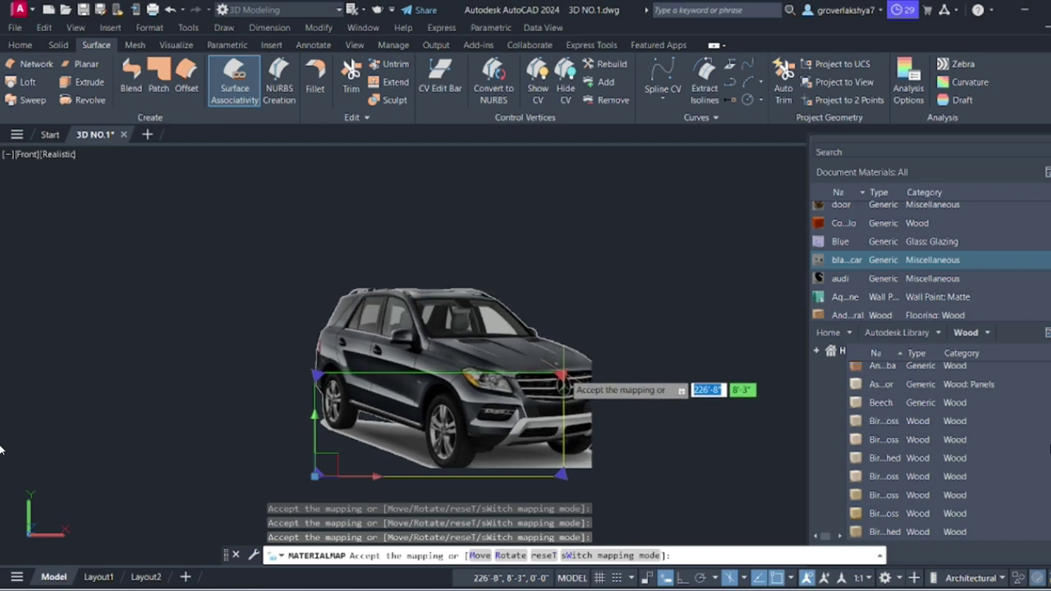
pyautogui.press('Return')
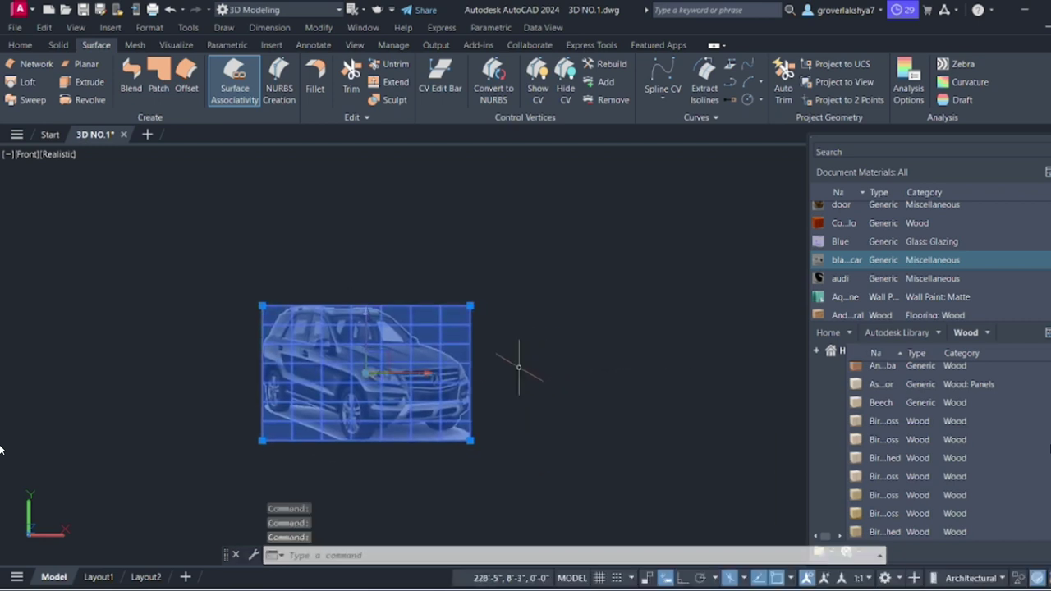
# - Copy the car plane onto the house's parking area, viewing the building in 3D
pyautogui.write('o')
pyautogui.press('Return')
pyautogui.click(519, 371)
pyautogui.scroll(-3, 520, 378)
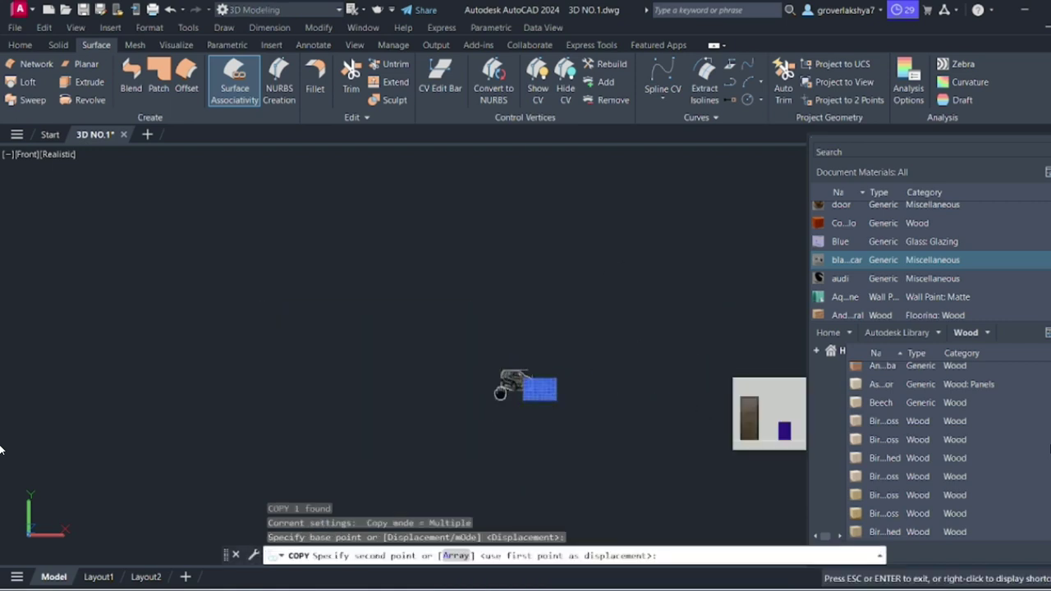
pyautogui.scroll(4, 338, 411)
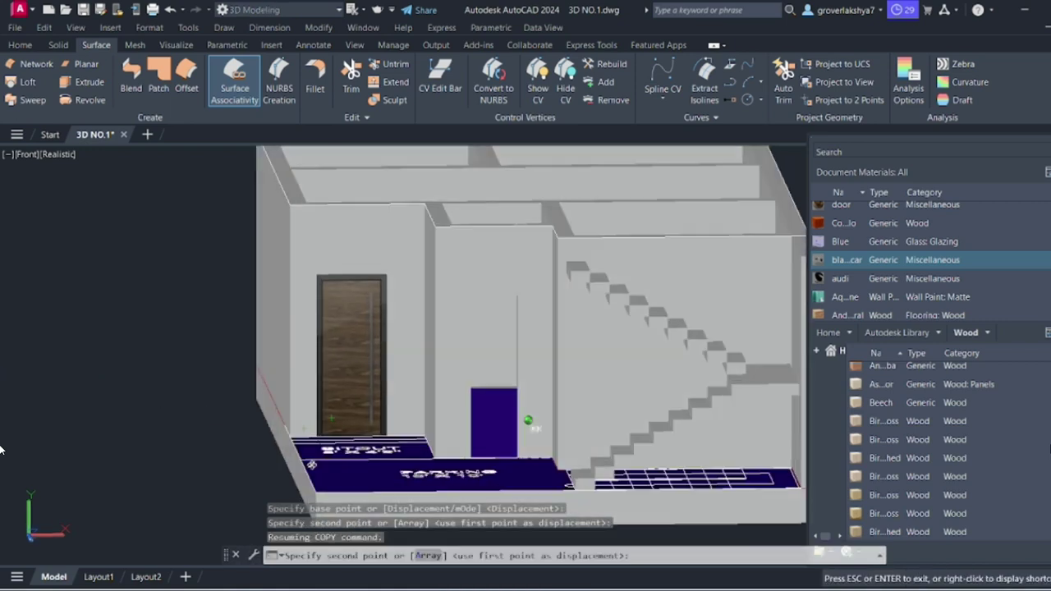
pyautogui.keyDown('shift'); pyautogui.moveTo(339, 411); pyautogui.dragTo(458, 426, button='middle'); pyautogui.keyUp('shift')
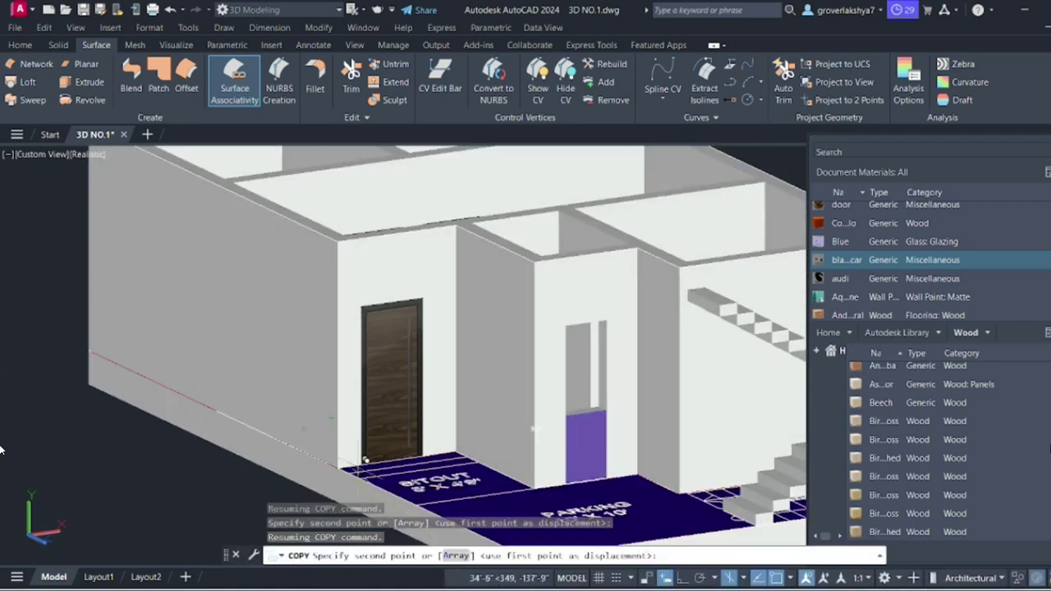
pyautogui.scroll(-4, 458, 426)
pyautogui.press('Escape')
pyautogui.press('Escape')
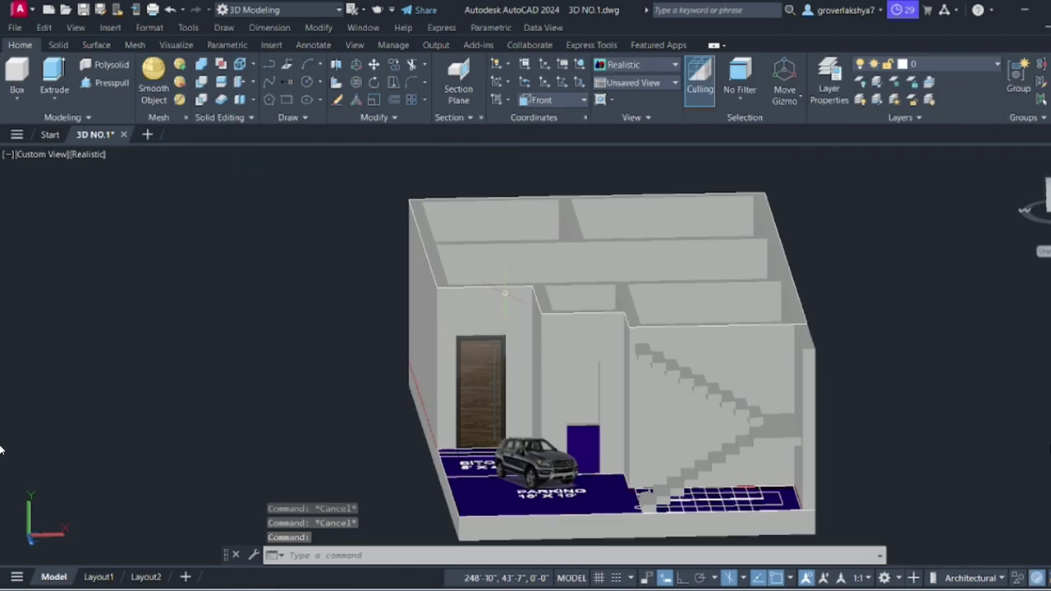
pyautogui.moveTo(504, 296); pyautogui.dragTo(491, 263, button='middle')
pyautogui.write('r')
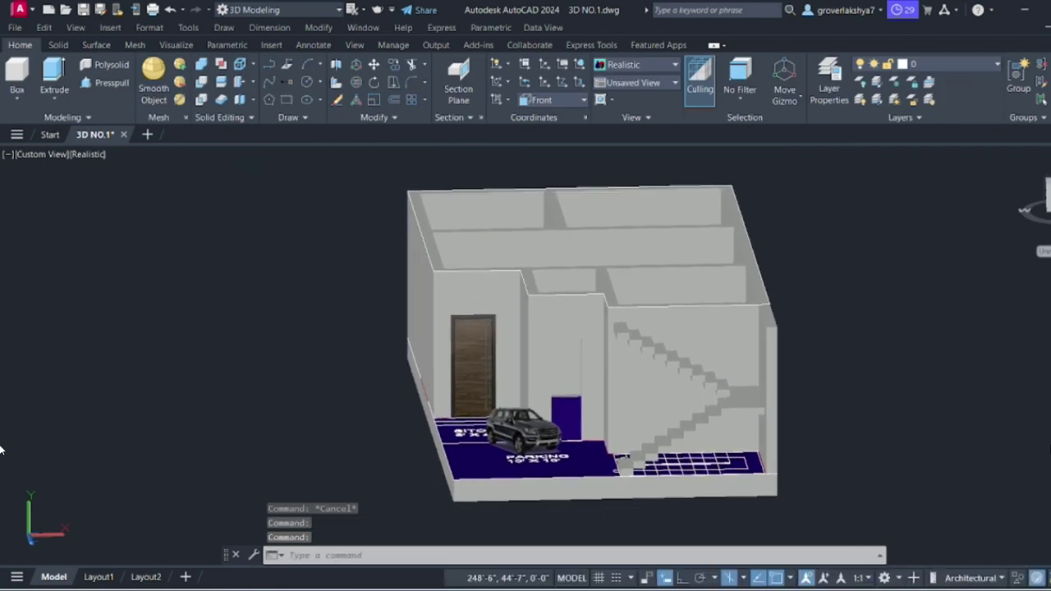
# - Zoom in and out on the render to inspect the car standing in the parking area
pyautogui.scroll(3, 557, 304)
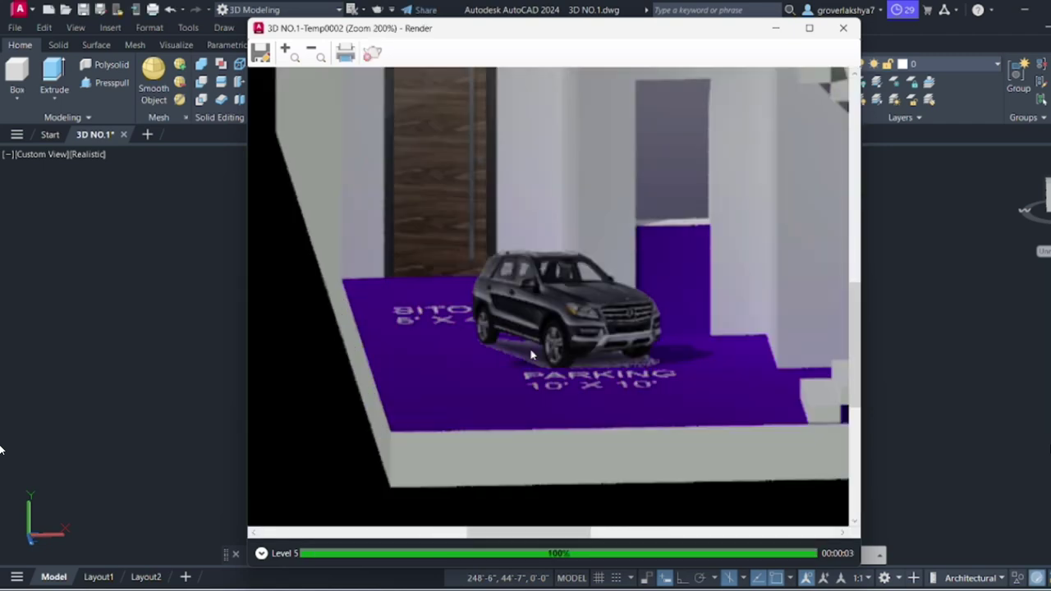
pyautogui.scroll(-1, 518, 394)
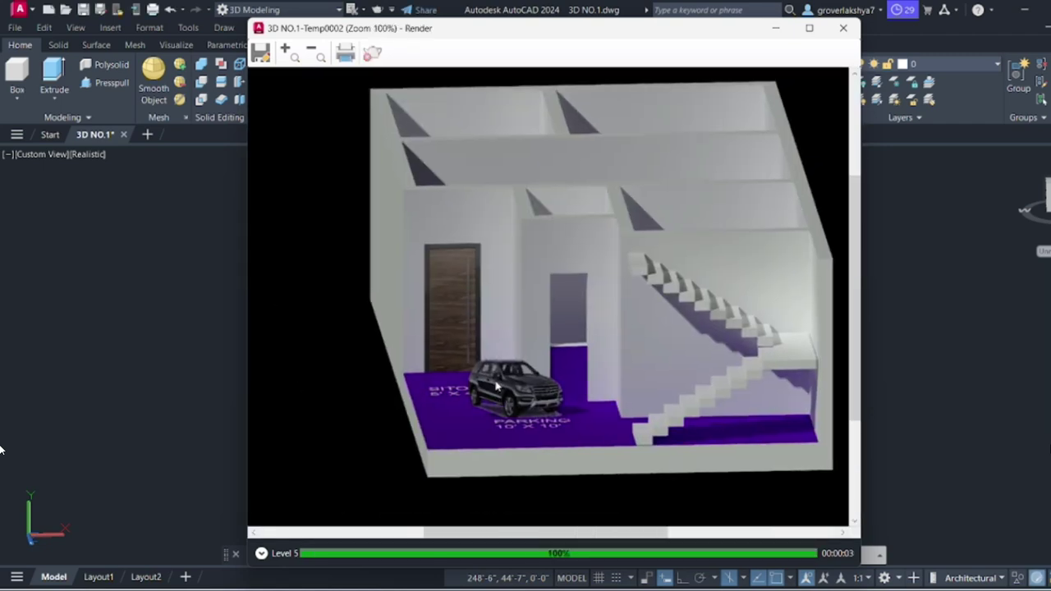
pyautogui.scroll(2, 647, 325)
pyautogui.scroll(2, 645, 377)
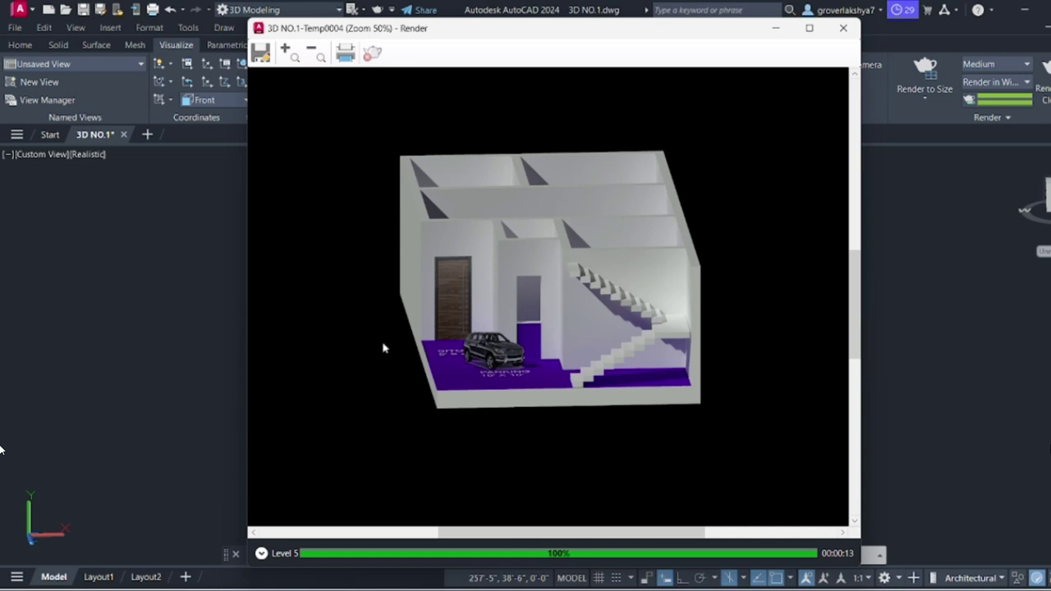
pyautogui.scroll(1, 443, 330)
pyautogui.scroll(1, 410, 380)
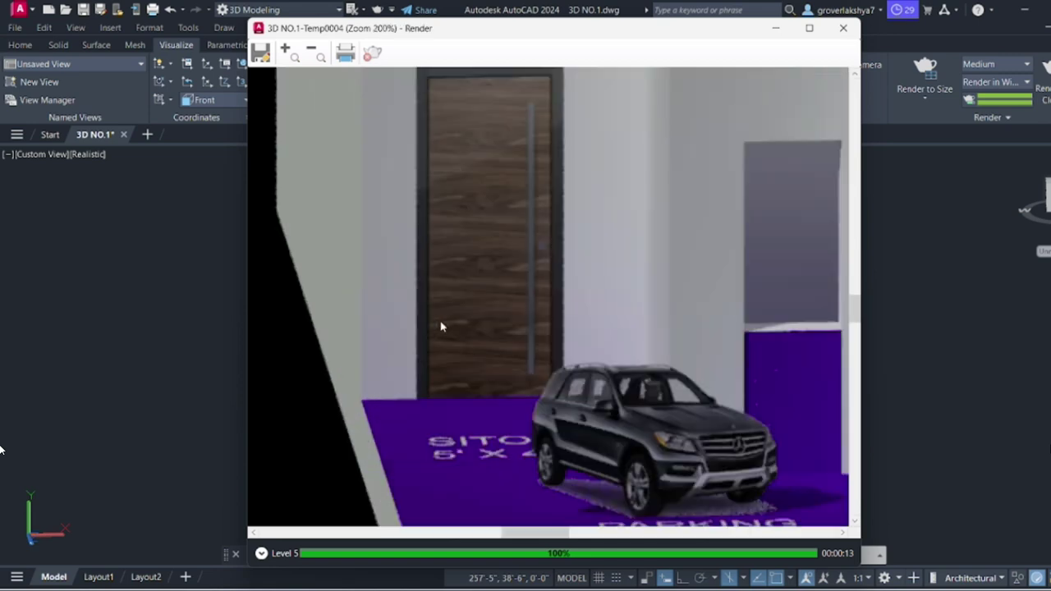
pyautogui.scroll(-2, 415, 384)
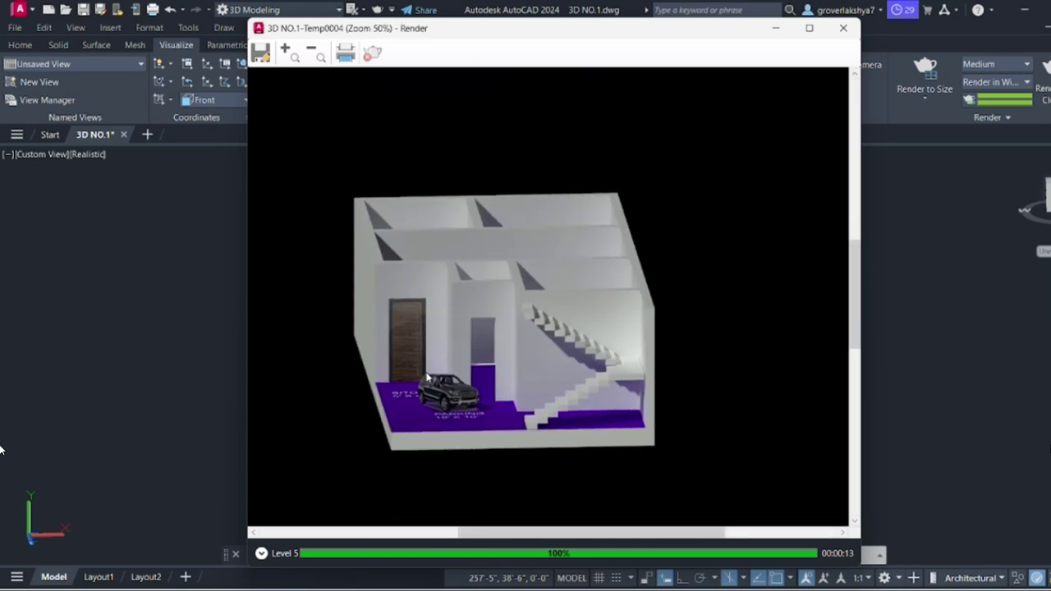